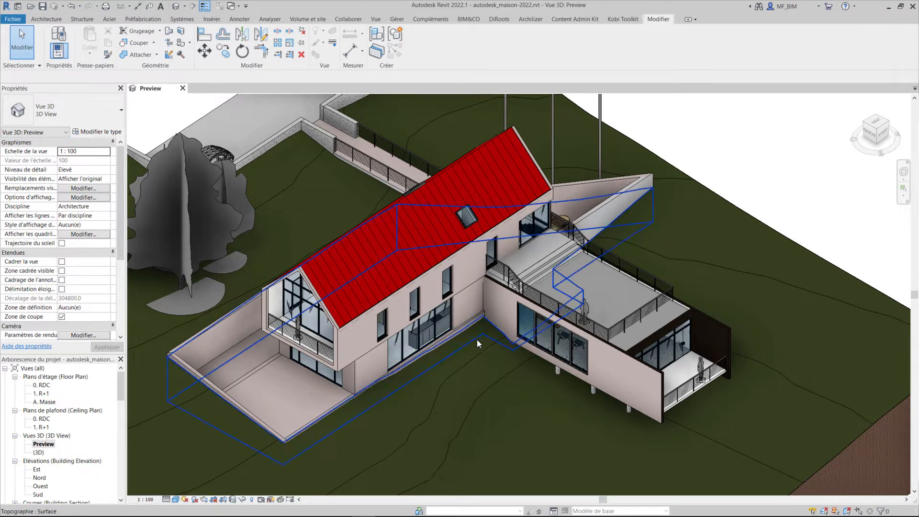
Examine the house in the Preview view and its walkway side in the {3D} view.
scroll(477, 344, "down", 2)
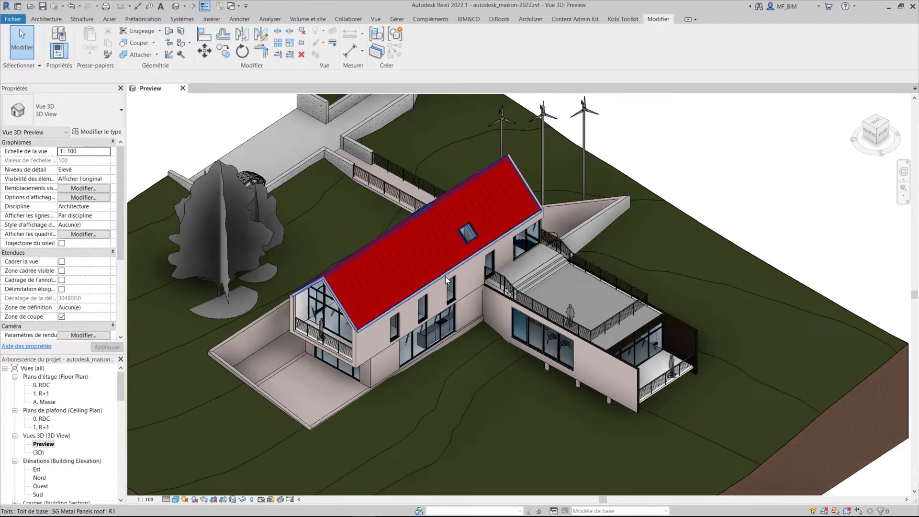
scroll(445, 276, "up", 1)
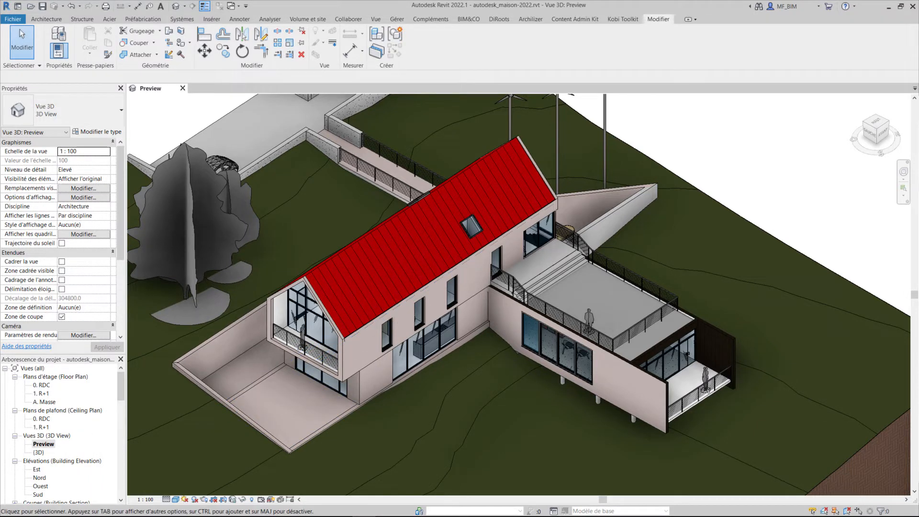
double_click(37, 453)
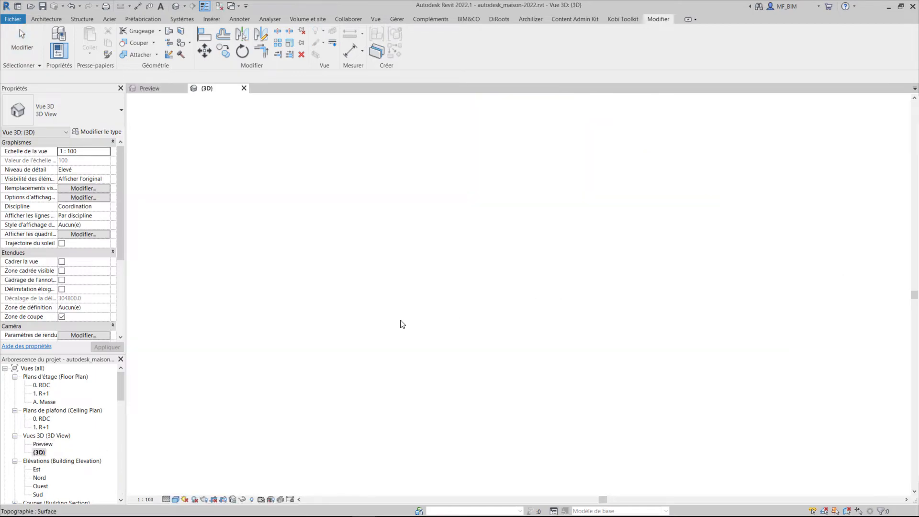
middle_click_drag(386, 320, 364, 289, "shift")
scroll(488, 362, "up", 5)
scroll(364, 289, "up", 2)
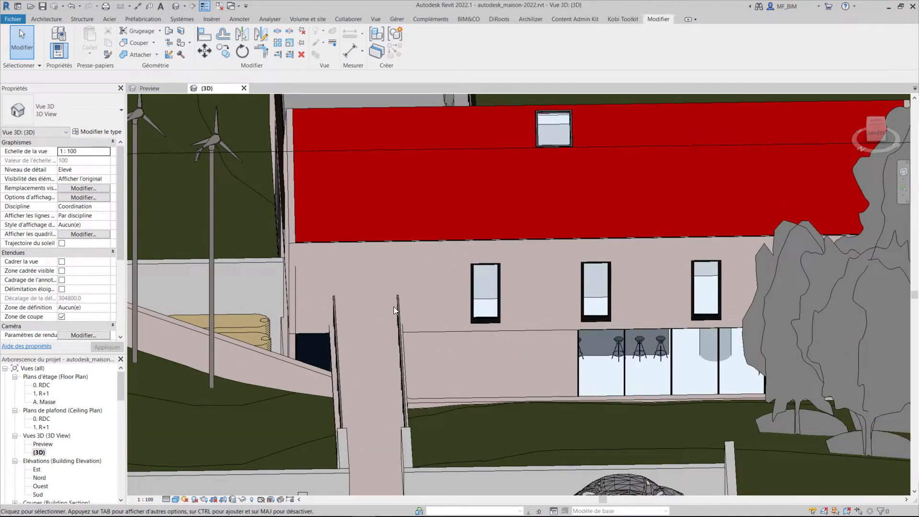
Open the 1. R+1 floor plan at the grid A wall where the outside walkway meets the Entrée room.
double_click(43, 394)
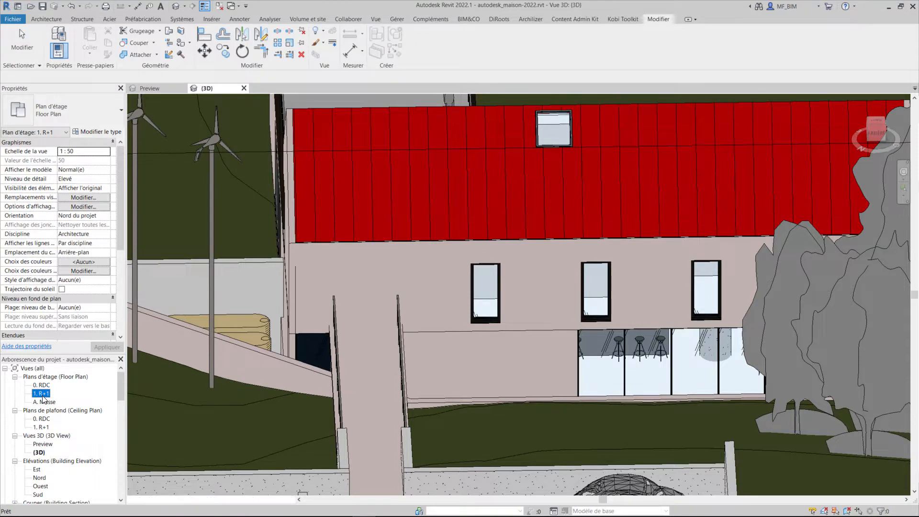
scroll(659, 168, "up", 4)
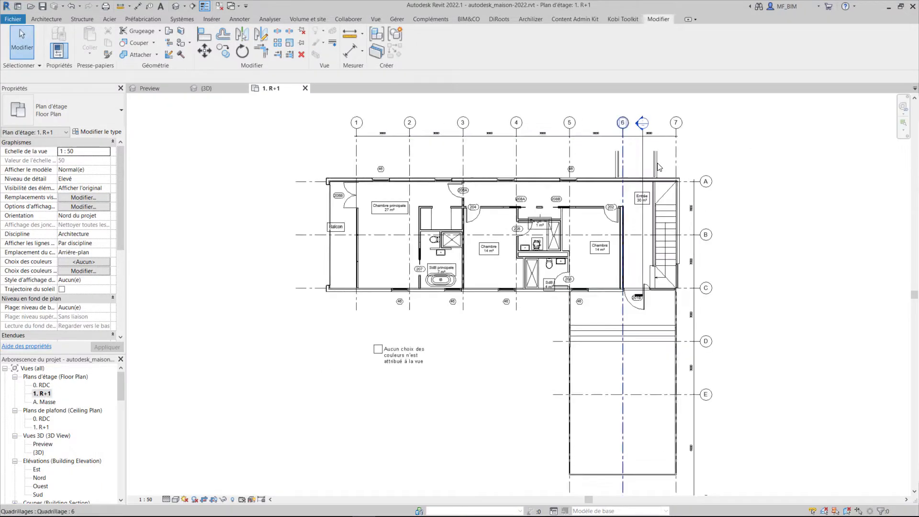
scroll(659, 168, "up", 5)
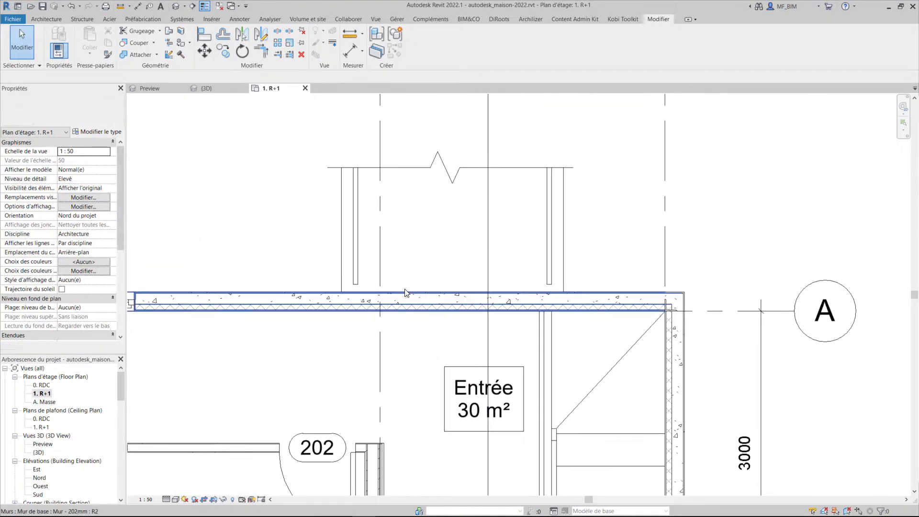
Place an MF - PorteEntrée 900 x 2150mm door in the grid A wall, between the walkway and the Entrée room.
scroll(45, 419, "down", 10)
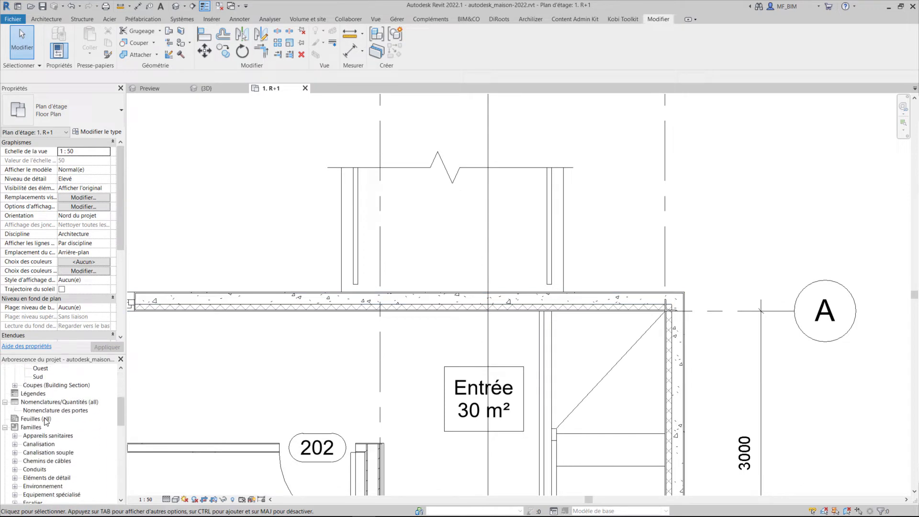
scroll(45, 421, "down", 4)
double_click(31, 427)
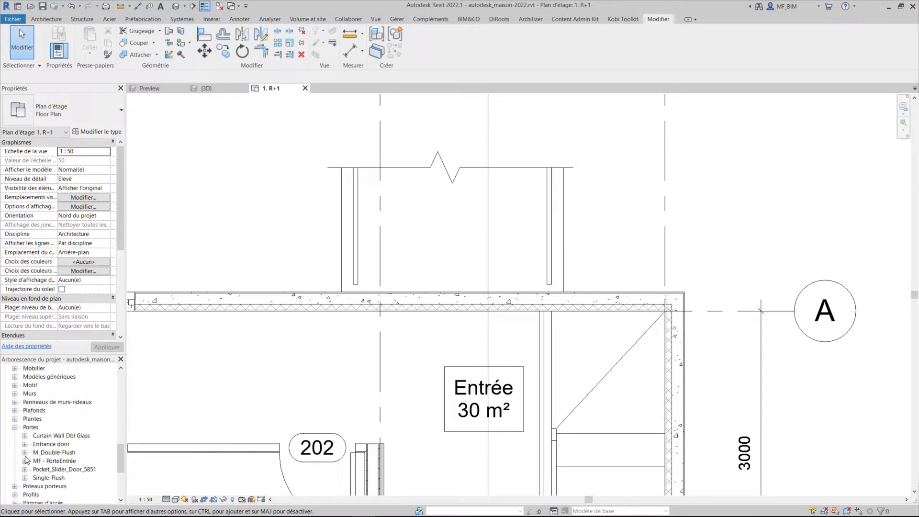
left_click(24, 462)
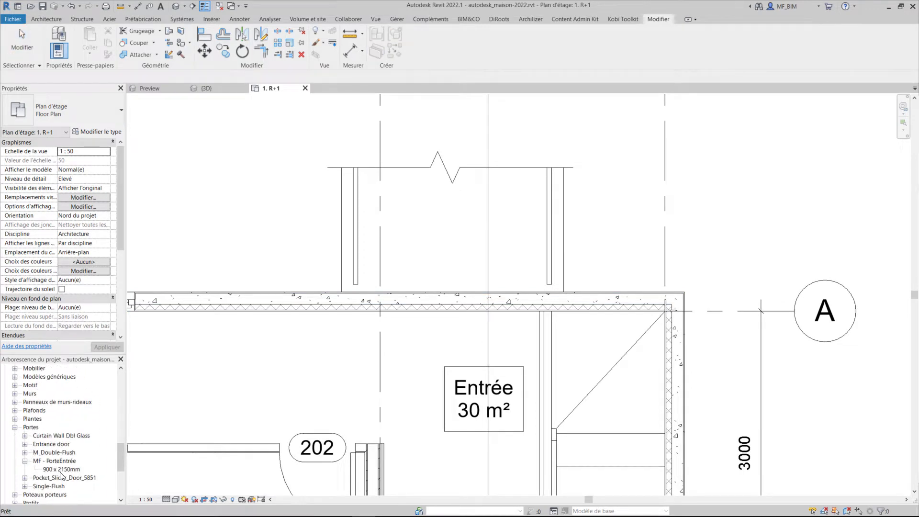
left_click_drag(61, 472, 447, 294)
left_click(442, 293)
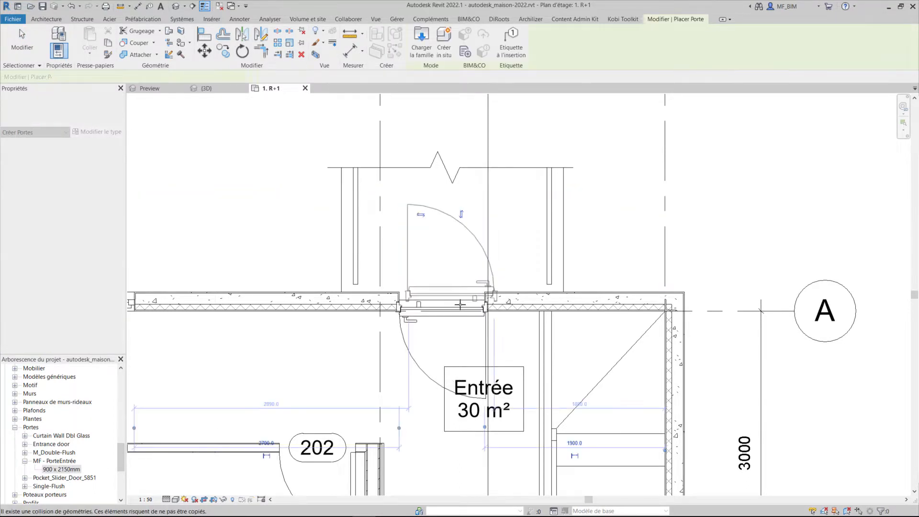
scroll(477, 317, "up", 5)
key("Escape")
Compare the entrance door's plan representation at the Moyen, Faible and Elevé detail levels, ending with Elevé.
left_click(443, 309)
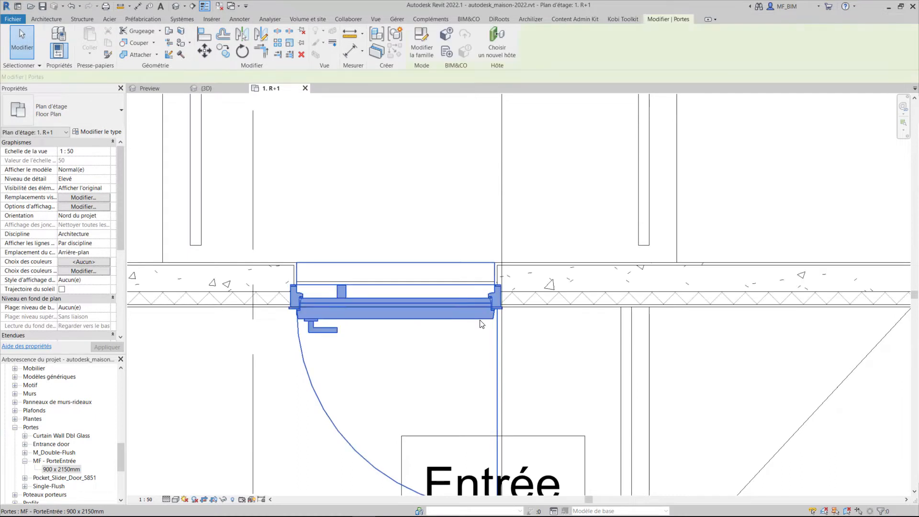
scroll(383, 412, "down", 1)
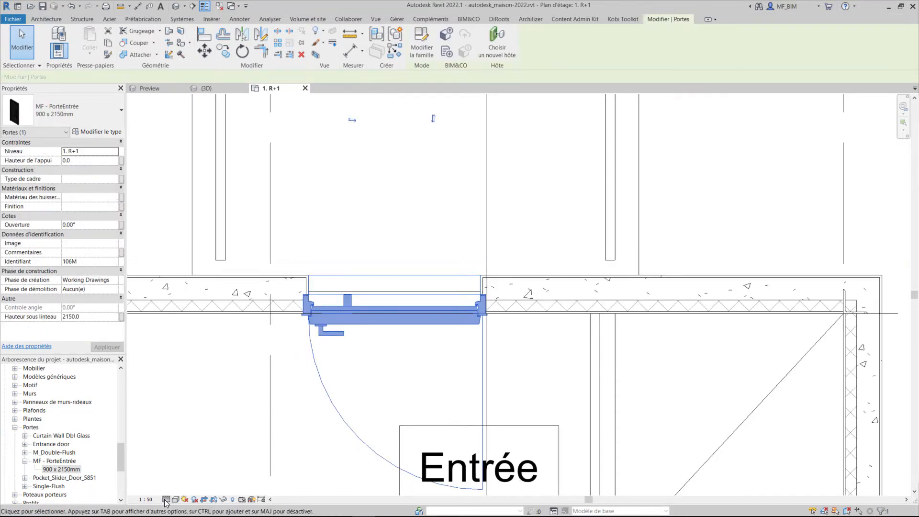
left_click(283, 437)
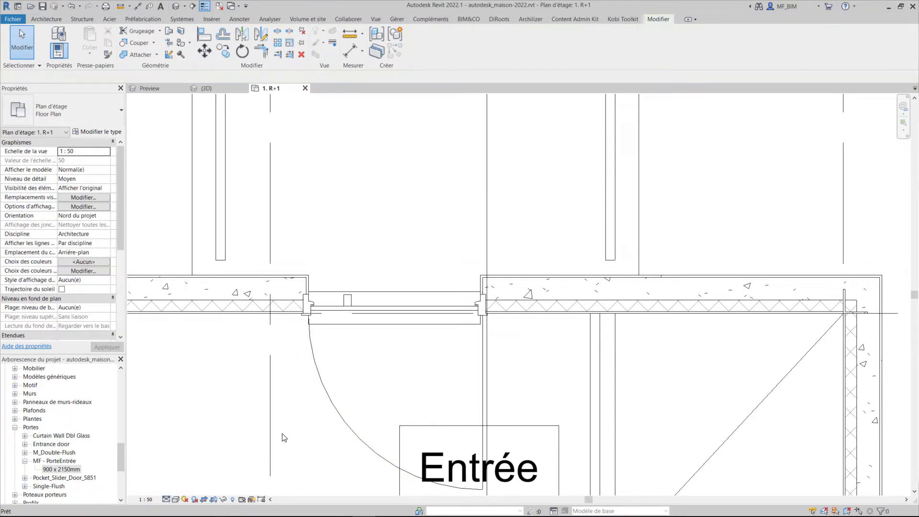
left_click(375, 324)
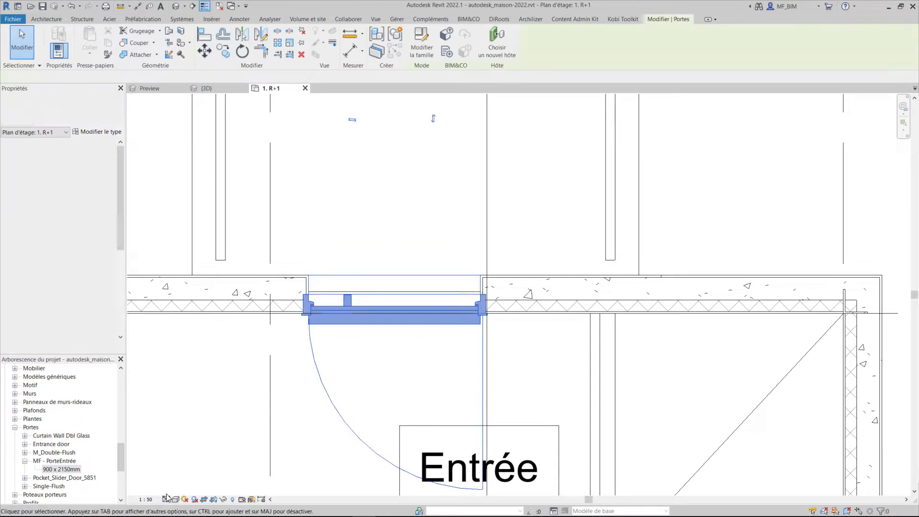
left_click(166, 499)
left_click(175, 470)
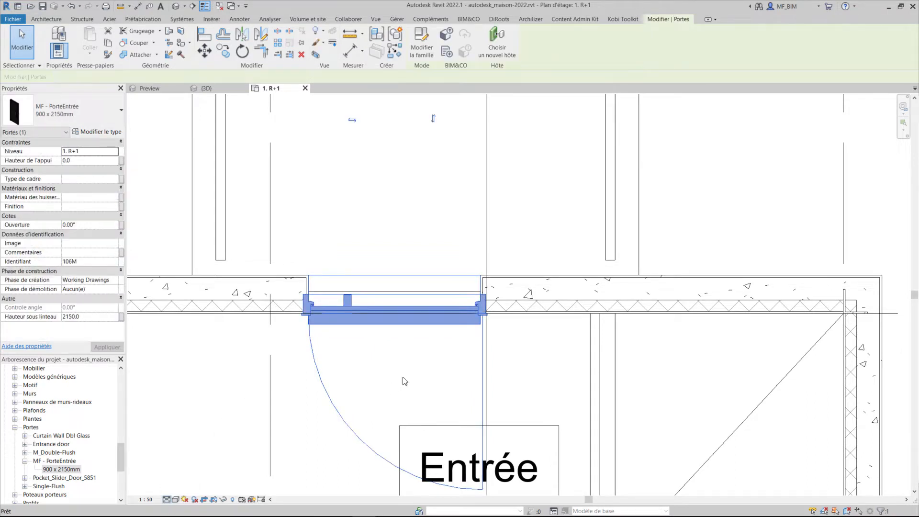
left_click(484, 314)
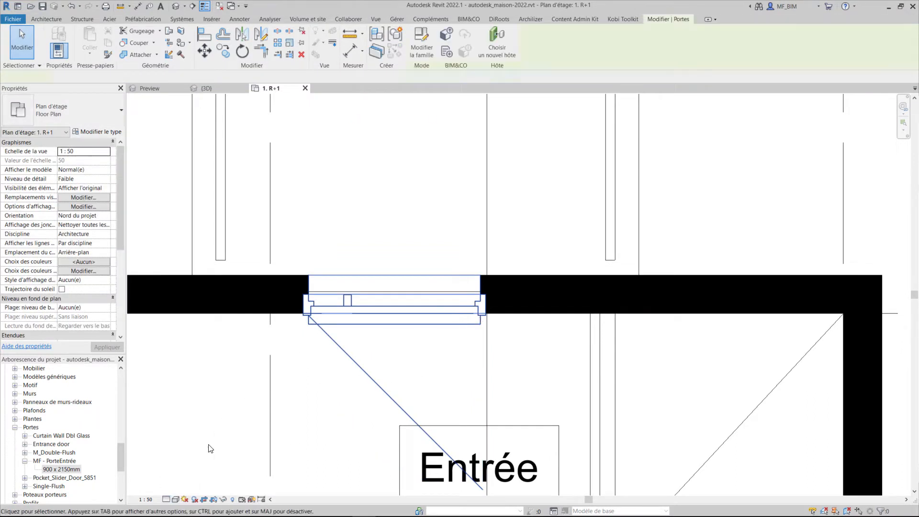
left_click(166, 499)
left_click(175, 490)
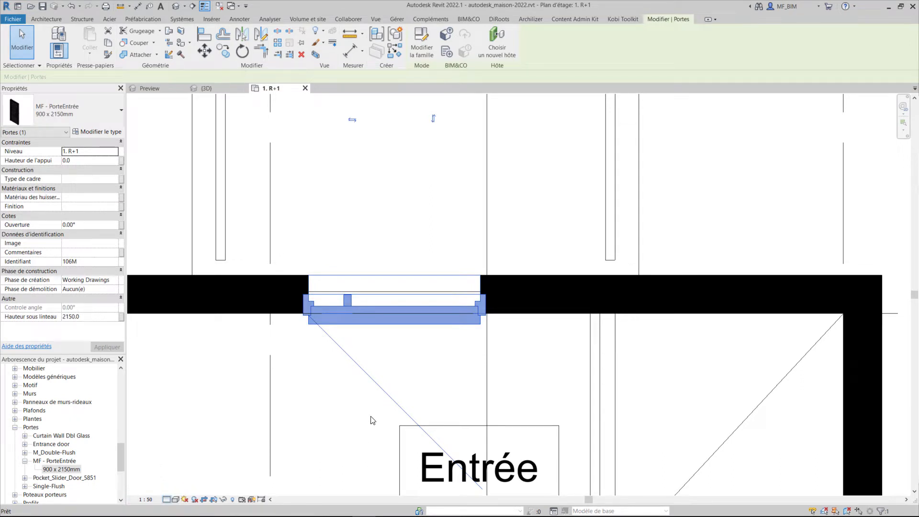
left_click(448, 358)
scroll(449, 358, "down", 1)
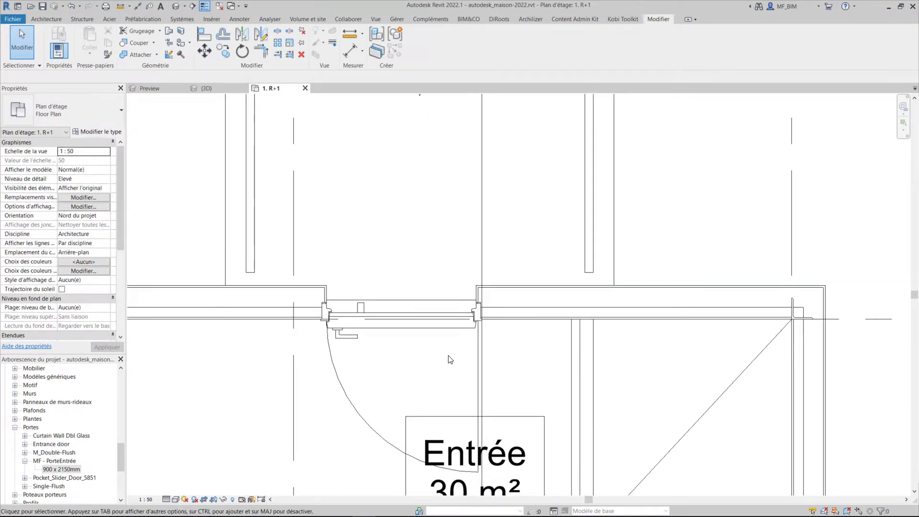
Examine the entrance door's type properties, from construction and materials through dimensions to identity data and IFC parameters.
left_click(437, 329)
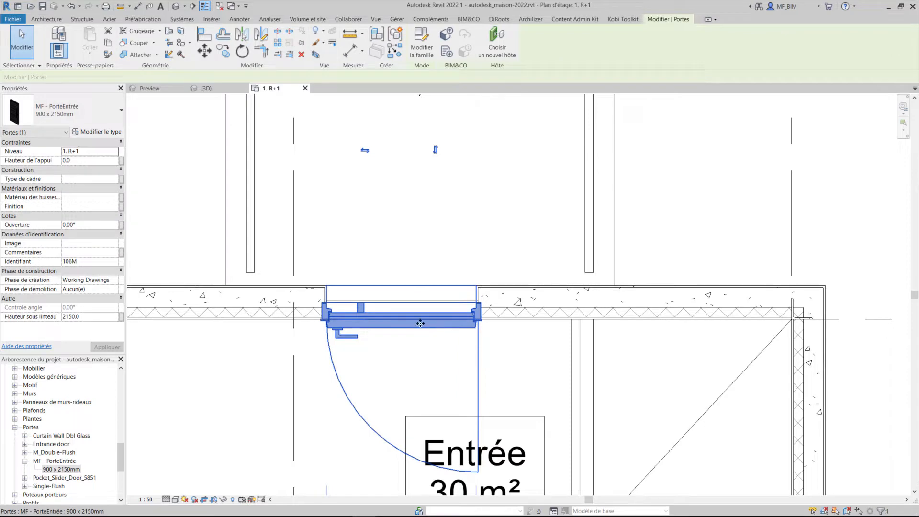
left_click(94, 132)
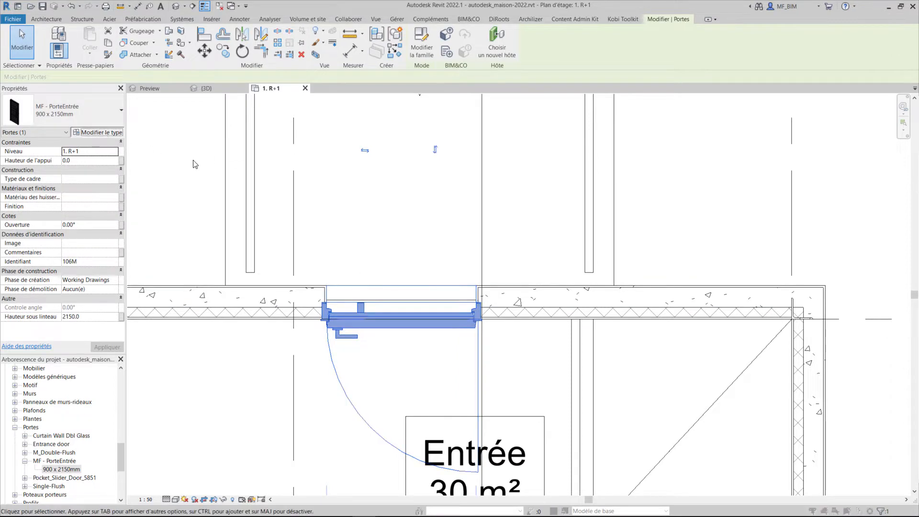
left_click_drag(216, 68, 204, 75)
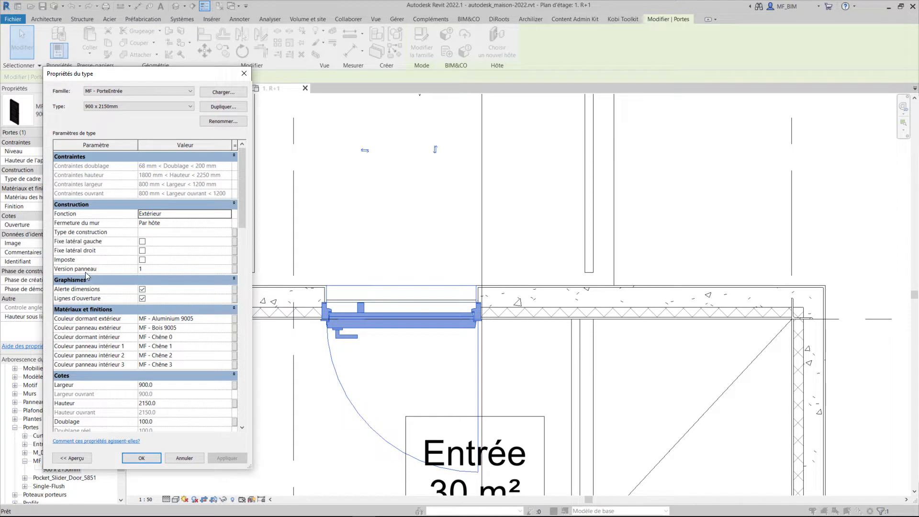
scroll(102, 288, "down", 3)
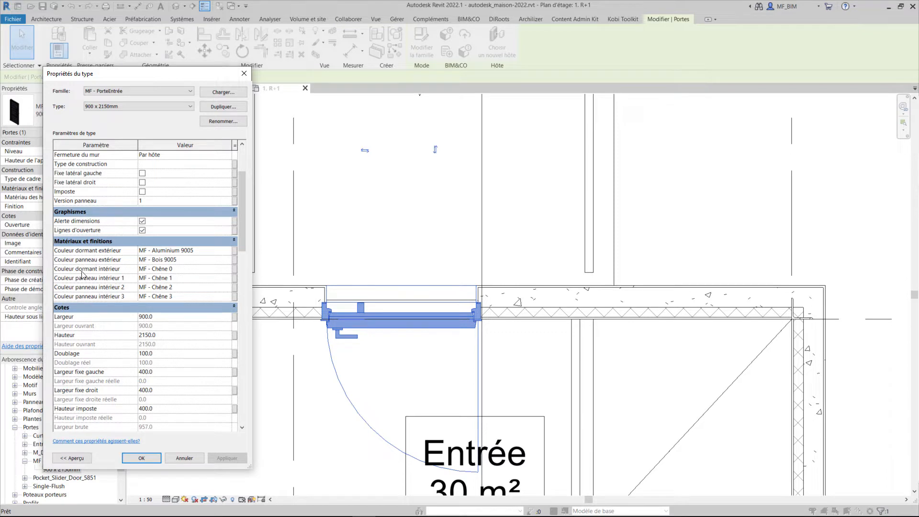
scroll(82, 242, "down", 3)
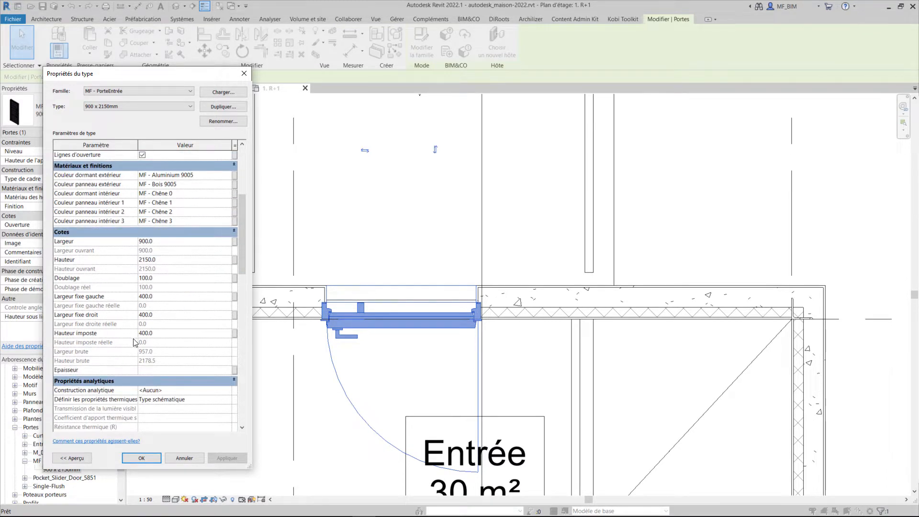
scroll(133, 337, "down", 7)
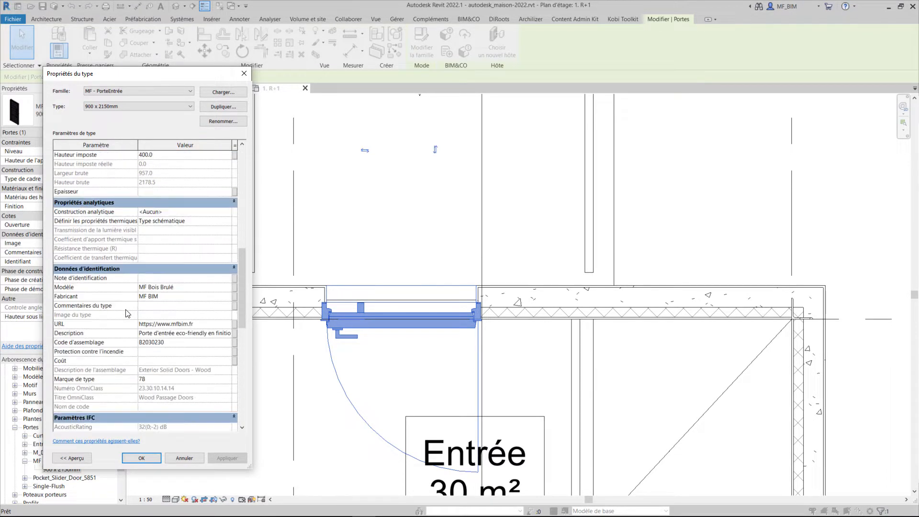
scroll(127, 314, "down", 1)
scroll(134, 386, "down", 1)
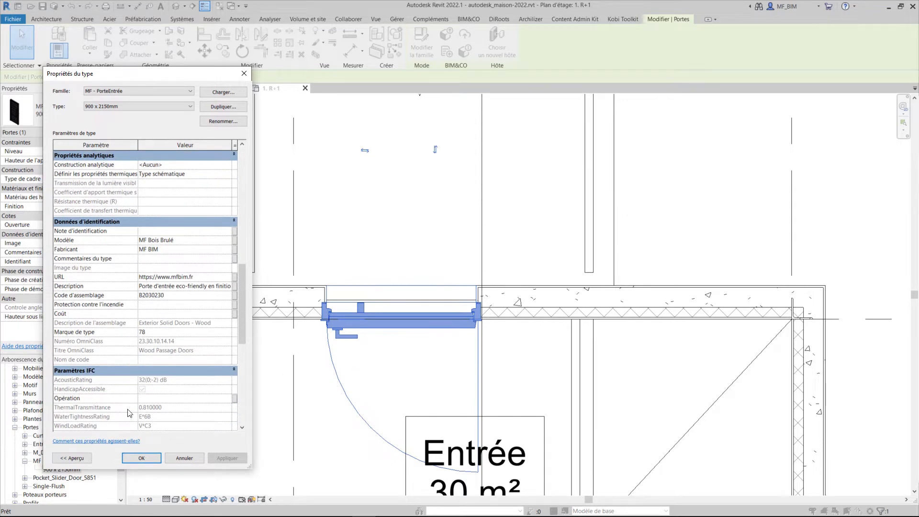
key("Escape")
key("Escape")
Shift the entrance door slightly along its wall towards the staircase.
middle_click_drag(416, 338, 478, 318)
left_click(495, 314)
left_click_drag(495, 314, 524, 313)
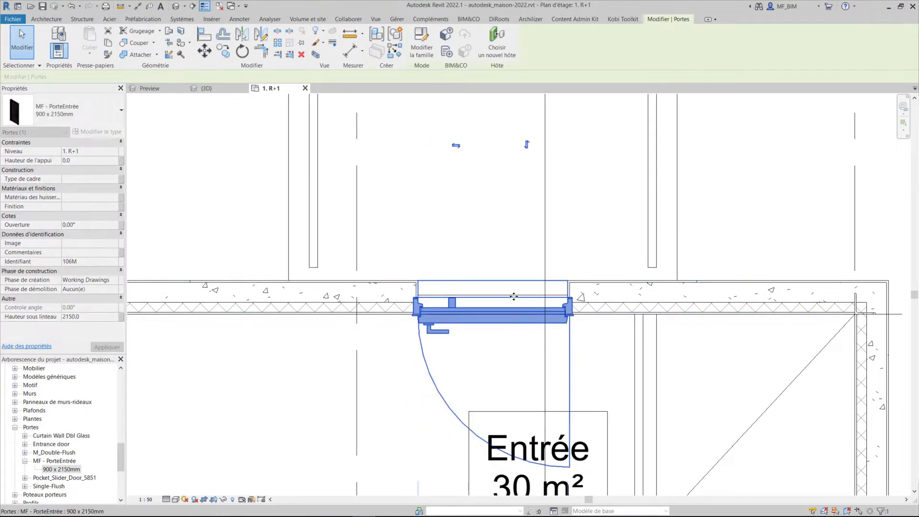
Add an aligned dimension string from one outer edge of the walkway through the entrance door's centre to the other outer edge.
key("d")
key("i")
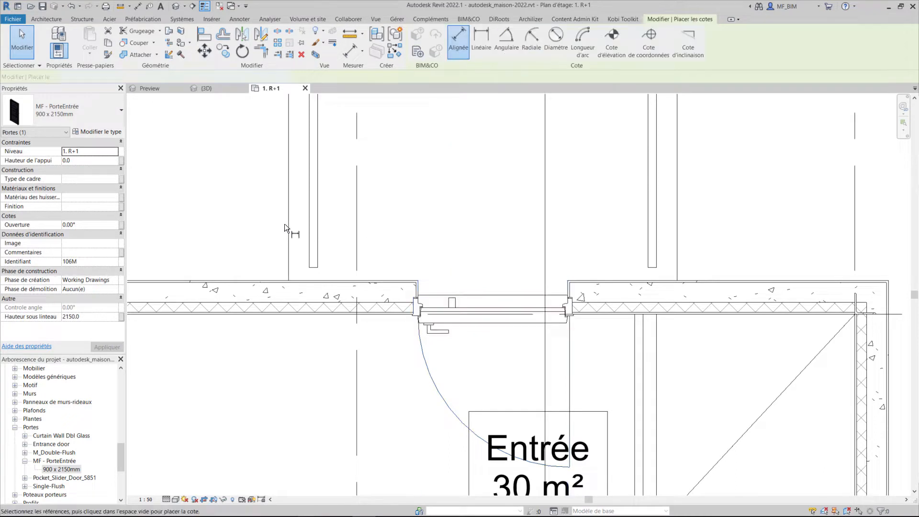
left_click(492, 311)
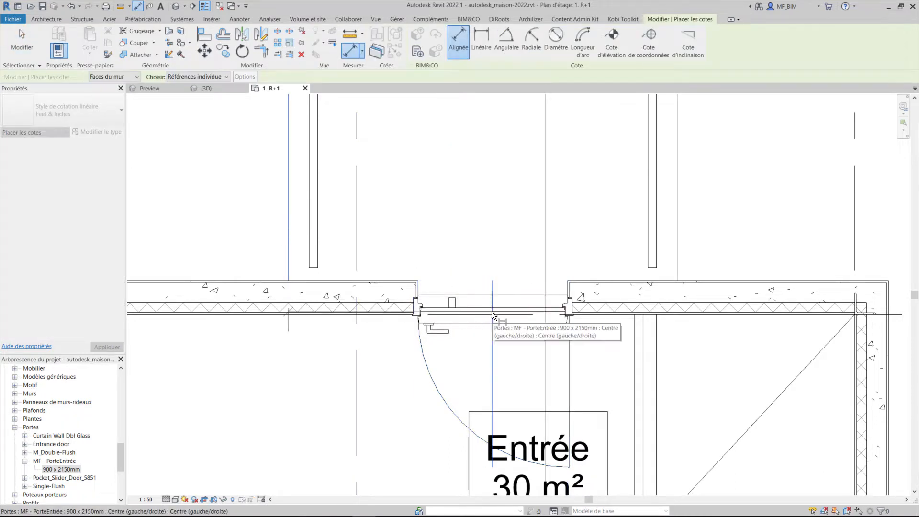
left_click(677, 223)
scroll(560, 364, "down", 2)
left_click(674, 250)
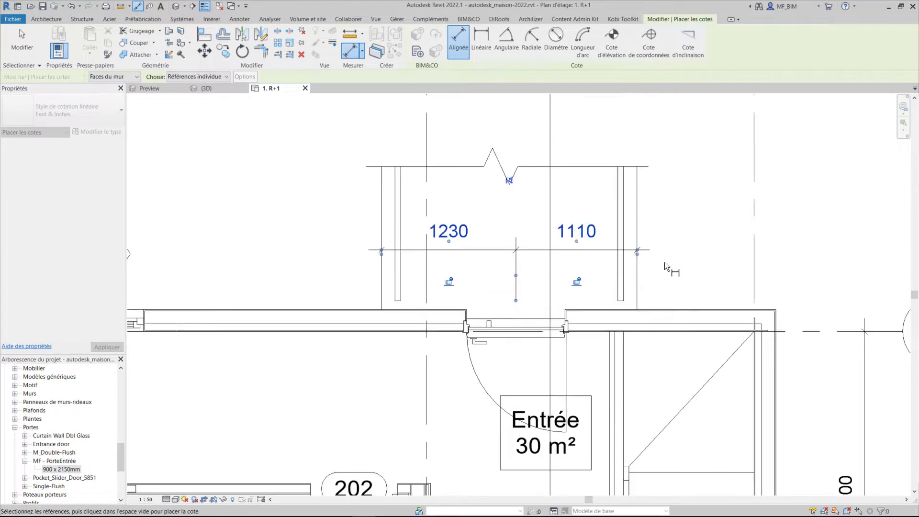
key("Escape")
key("Escape")
Centre the entrance door on the walkway by applying the EQ equality constraint to the dimension string.
left_click(562, 329)
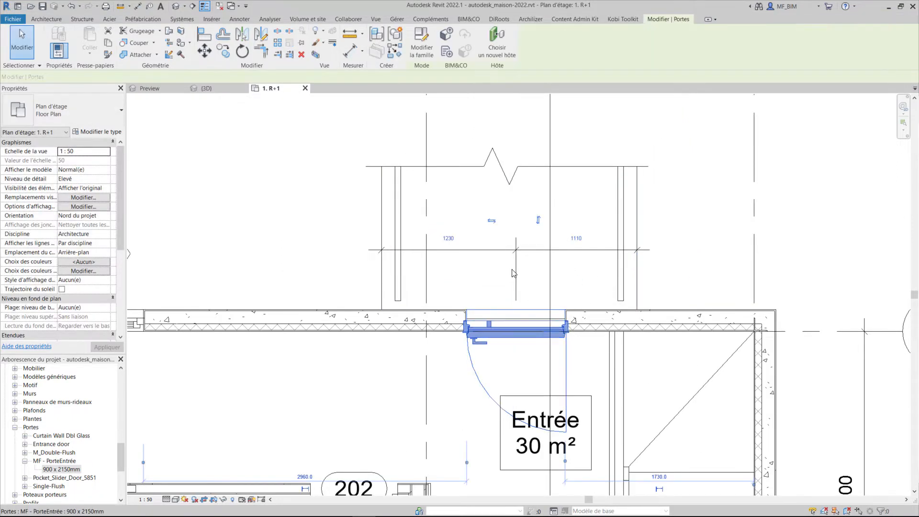
left_click(515, 252)
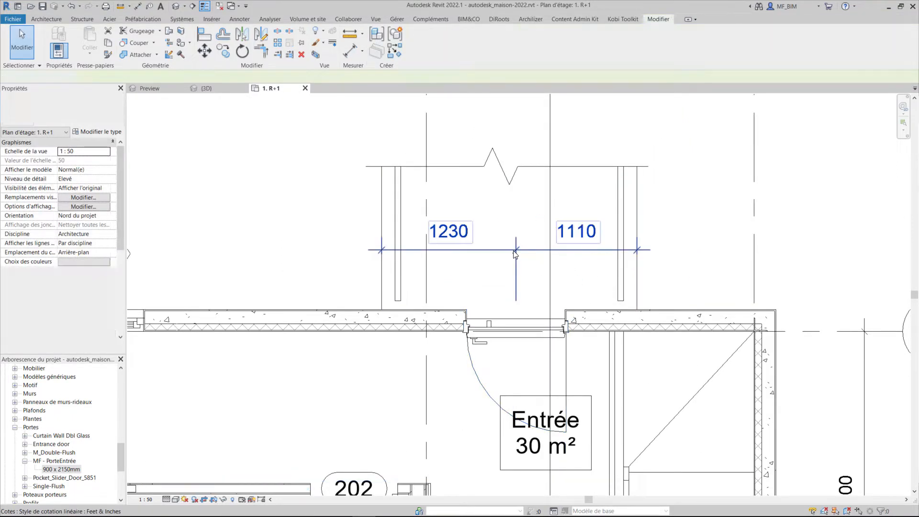
left_click(509, 181)
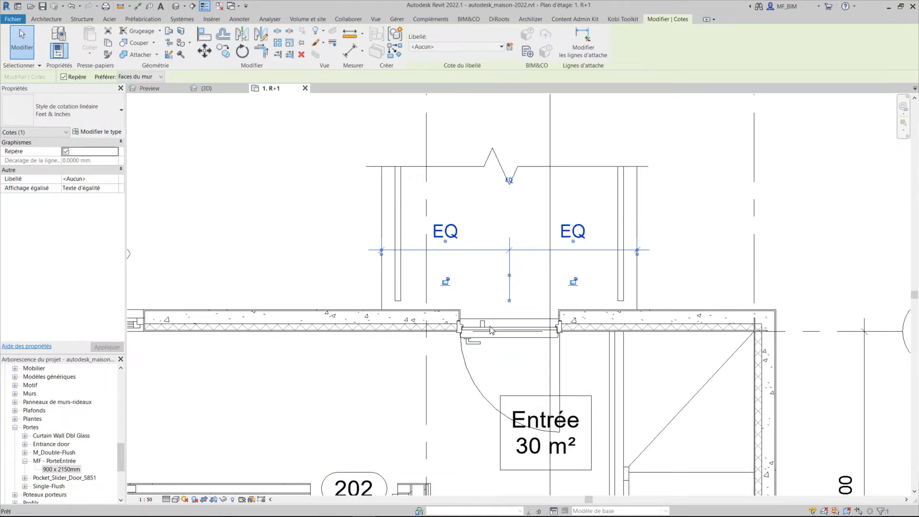
key("Escape")
Open the entrance door's family for editing.
scroll(515, 352, "up", 2)
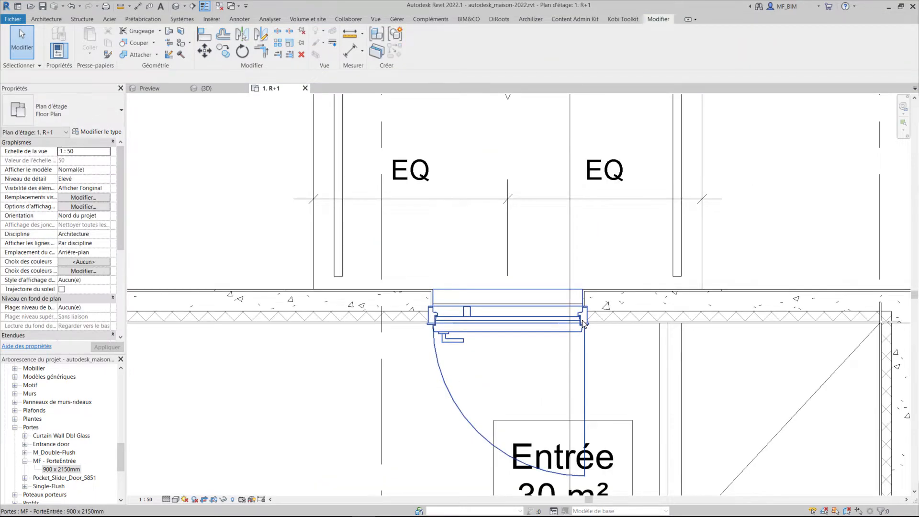
left_click(570, 328)
middle_click_drag(479, 338, 555, 330)
double_click(555, 320)
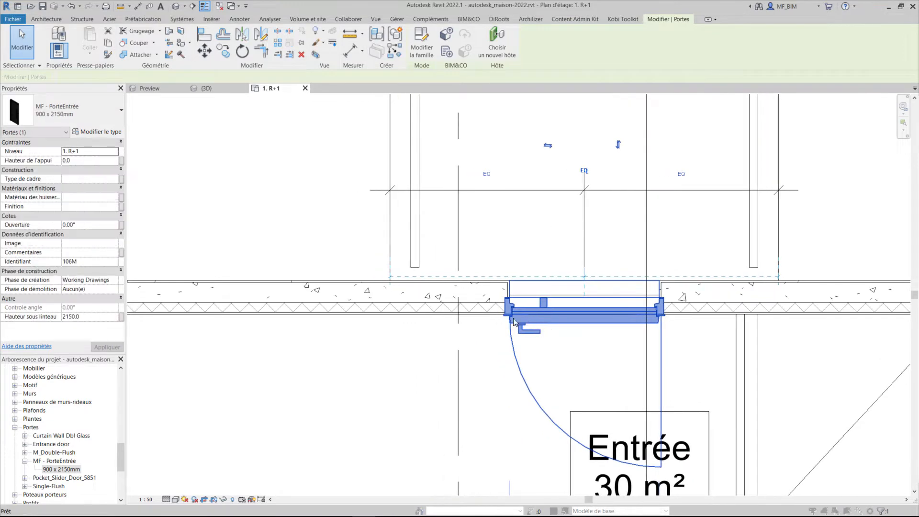
Duplicate the entrance door's 900 x 2150mm type as a new type named Custom.
left_click(201, 107)
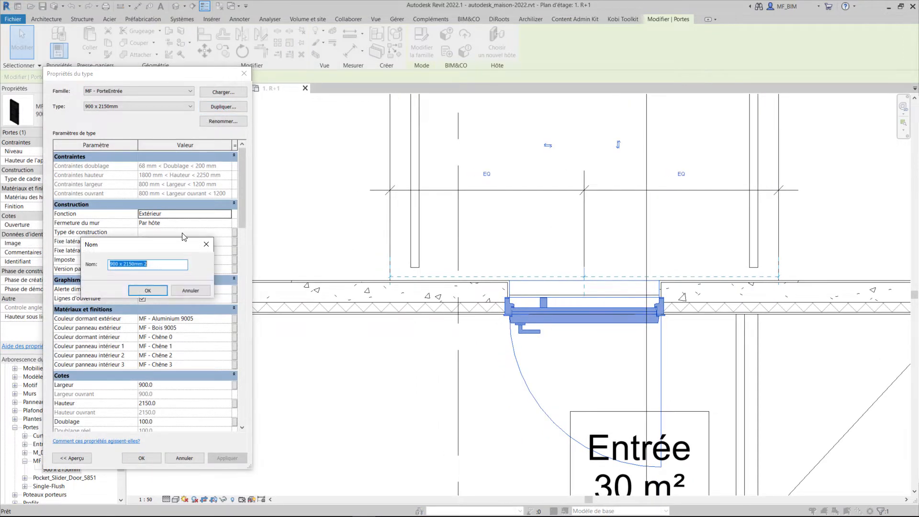
type("Custom")
left_click(148, 292)
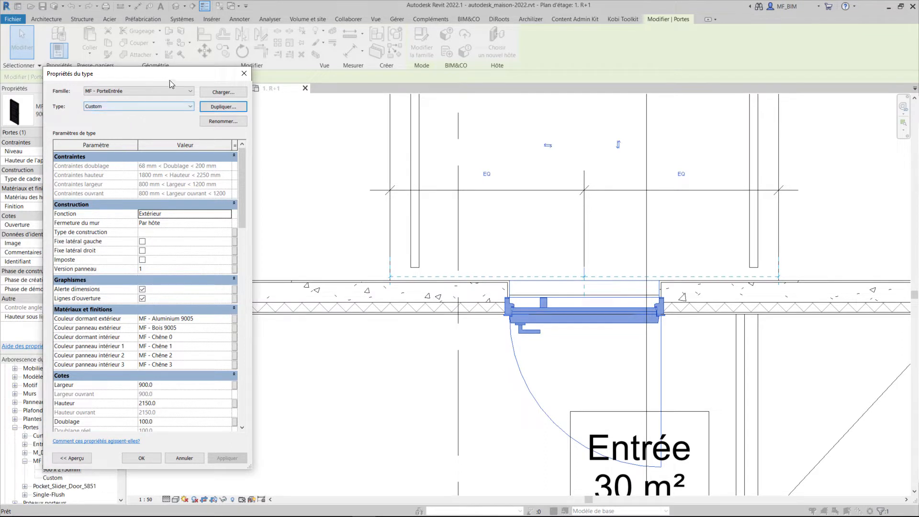
left_click_drag(170, 79, 200, 76)
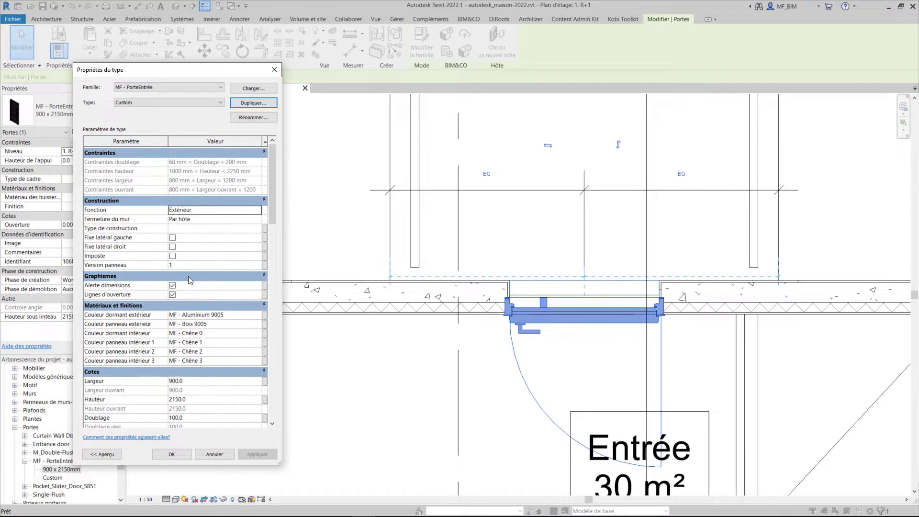
Set the Custom door type's Largeur to 1200 and Hauteur to 2250 and accept the changes.
scroll(253, 351, "down", 3)
left_click(197, 314)
type("1200")
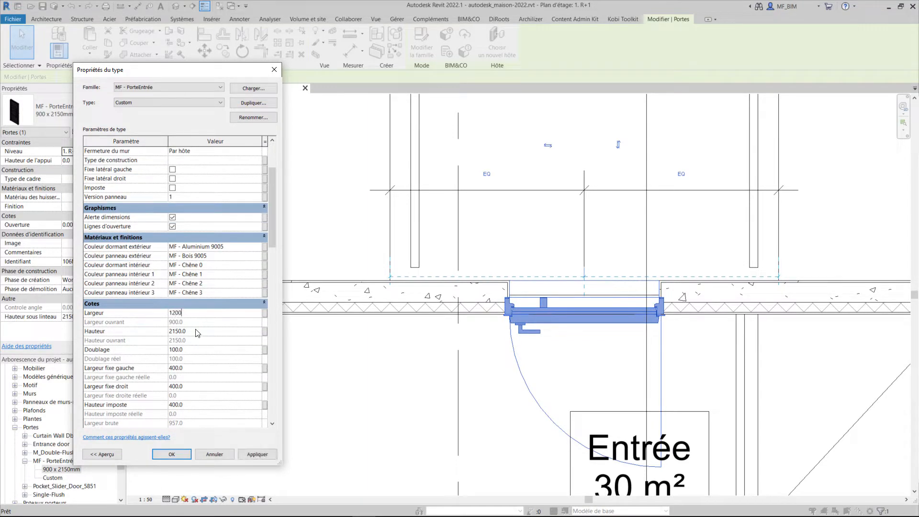
left_click(198, 332)
type("2250")
left_click(168, 453)
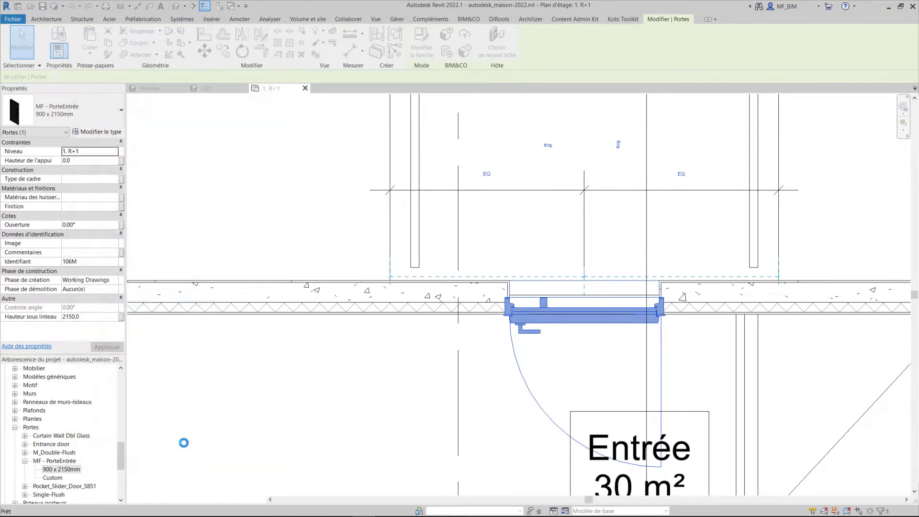
Reopen the Custom door type's properties, set Largeur to 1400 and Hauteur to 2500, and accept the changes.
scroll(605, 333, "up", 2)
mouse_move(589, 353)
middle_mouse_down()
mouse_move(450, 397)
mouse_move(575, 318)
mouse_move(619, 321)
middle_mouse_up()
double_click(619, 321)
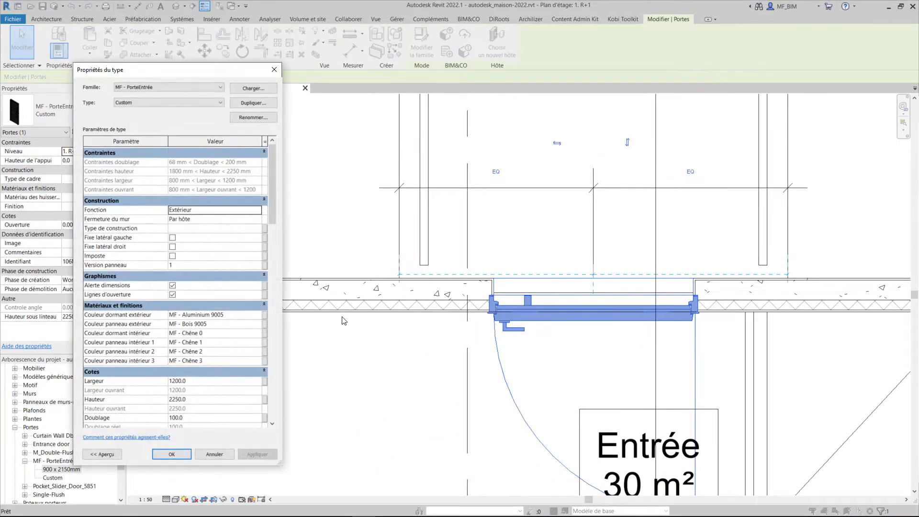
scroll(203, 376, "down", 3)
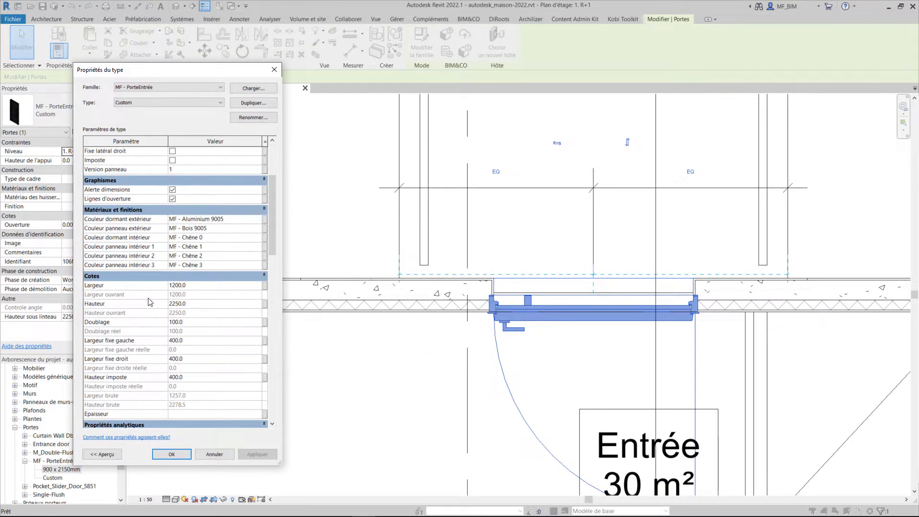
left_click(196, 287)
type("1400")
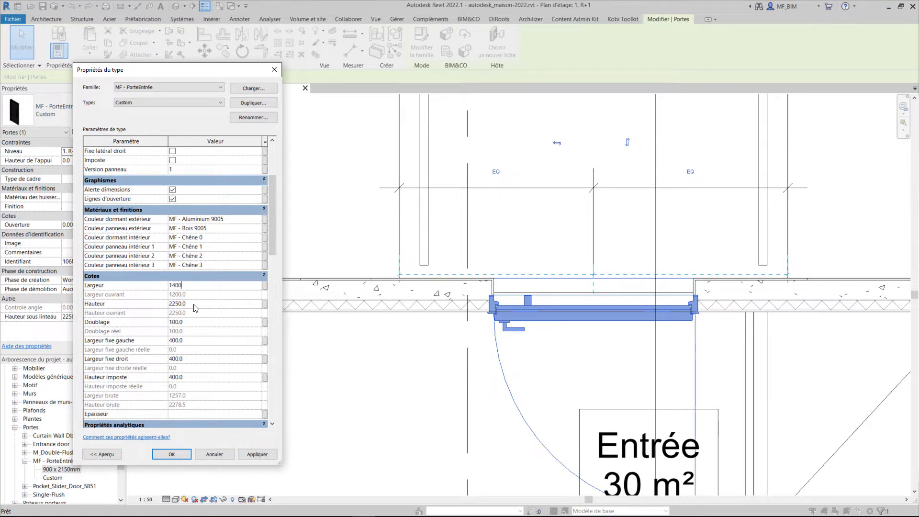
left_click(197, 305)
type("e")
type("22")
type("500.0")
scroll(186, 278, "up", 4)
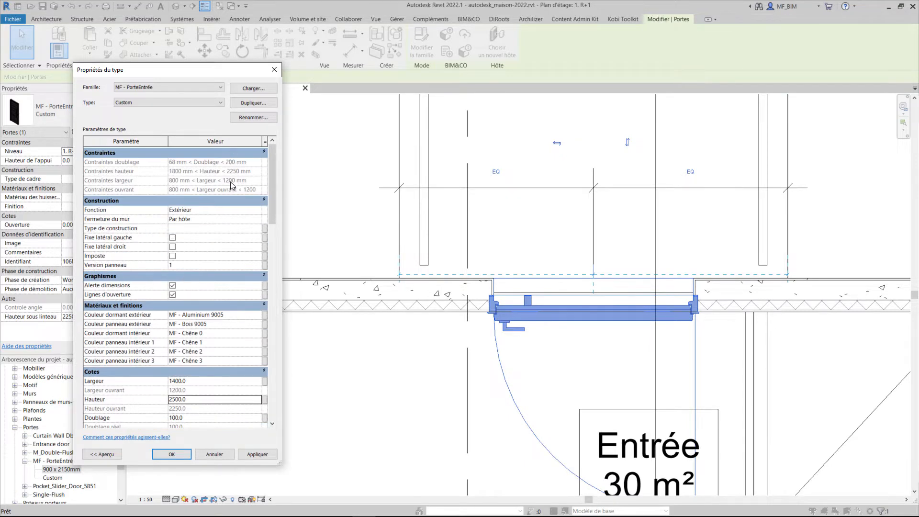
scroll(140, 307, "down", 3)
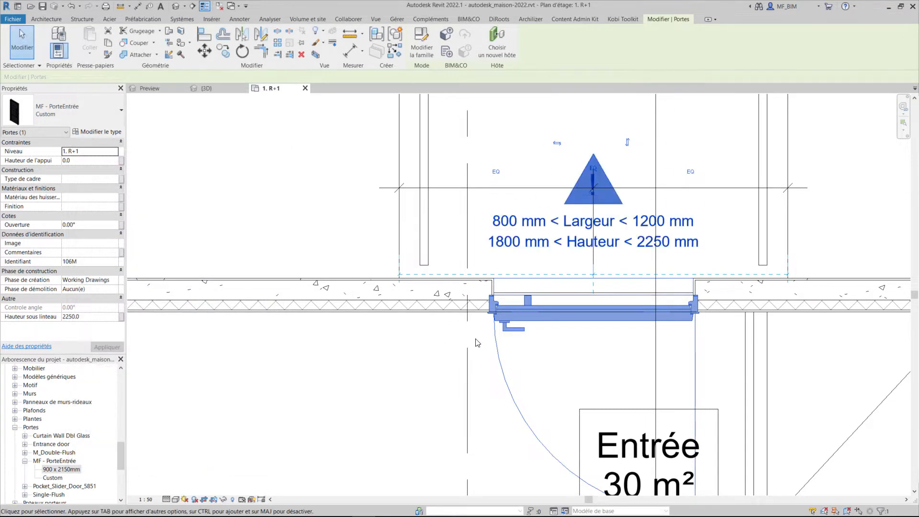
Set the Doublage of the Custom door type to 68 mm and accept the change.
scroll(583, 278, "down", 4)
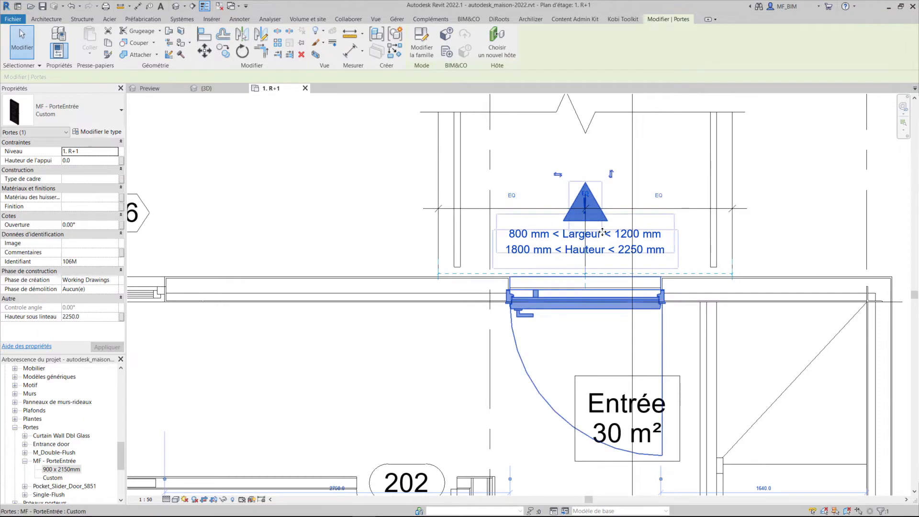
scroll(623, 279, "up", 3)
scroll(623, 278, "up", 1)
double_click(650, 318)
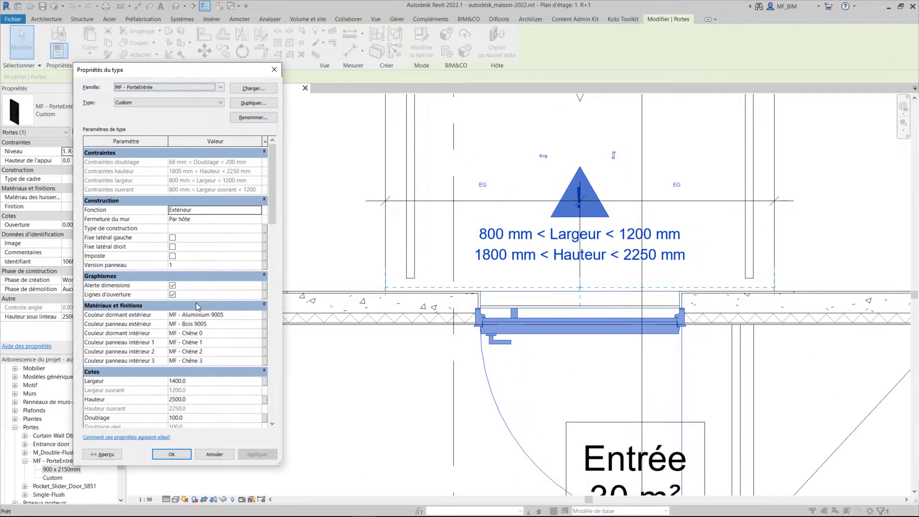
scroll(218, 315, "down", 1)
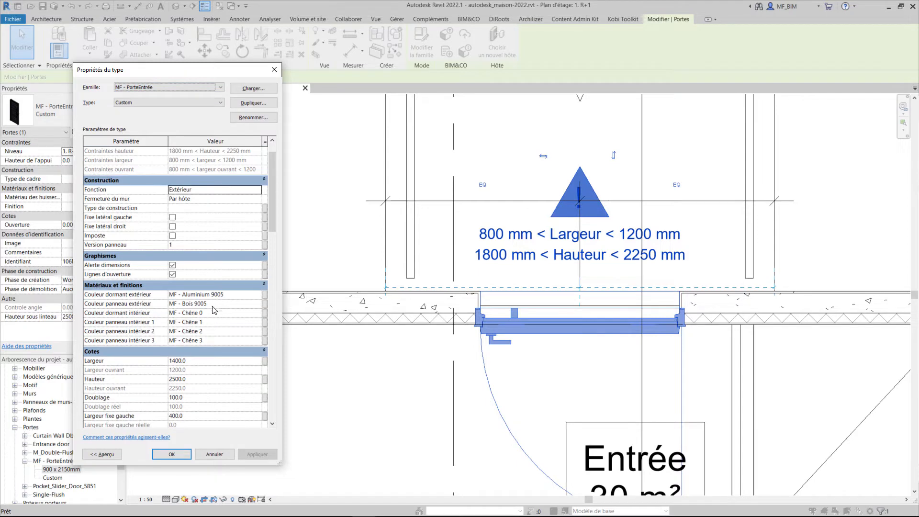
scroll(212, 378, "down", 1)
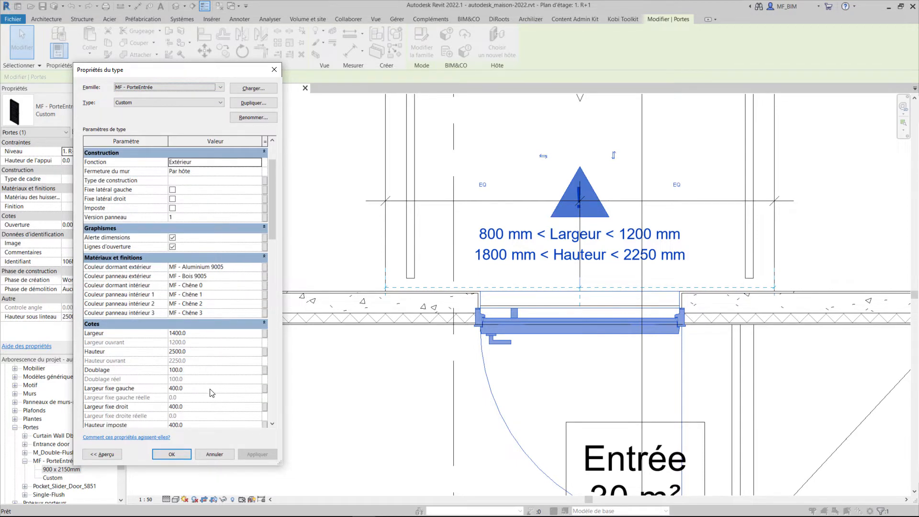
left_click(211, 371)
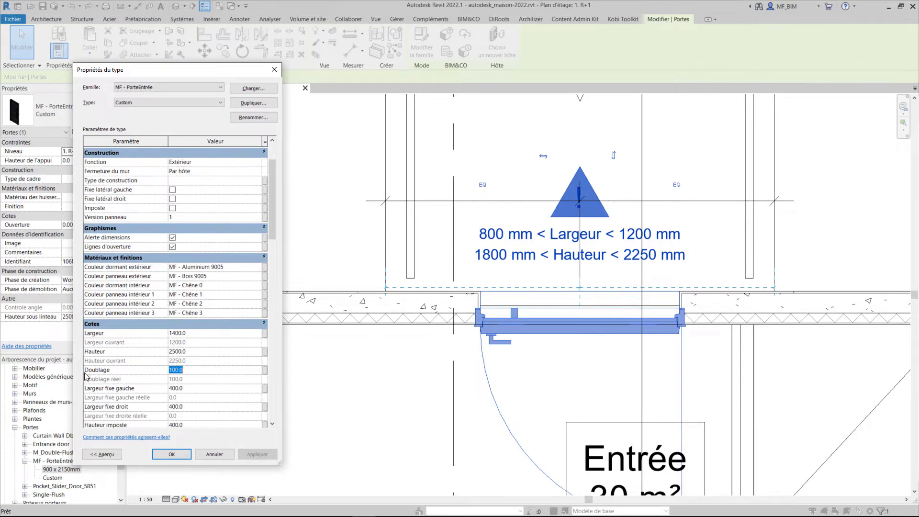
scroll(102, 368, "down", 2)
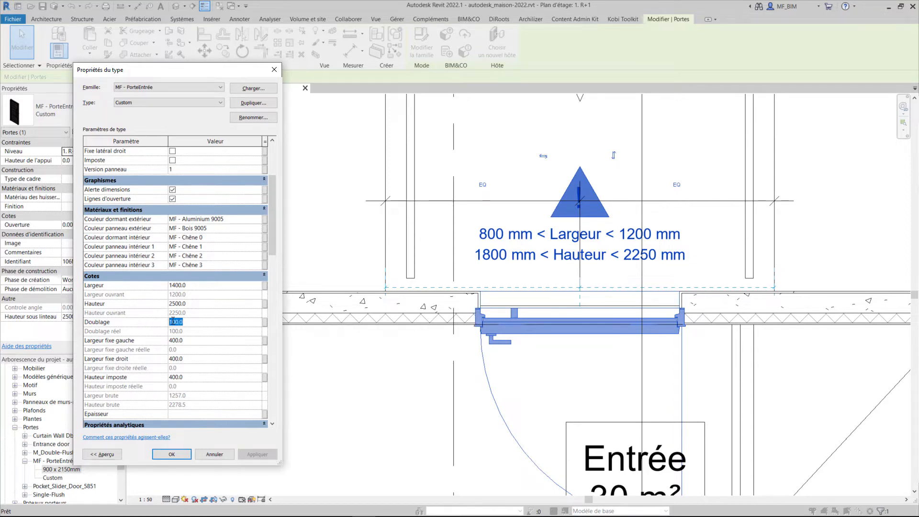
type("80")
left_click(178, 342)
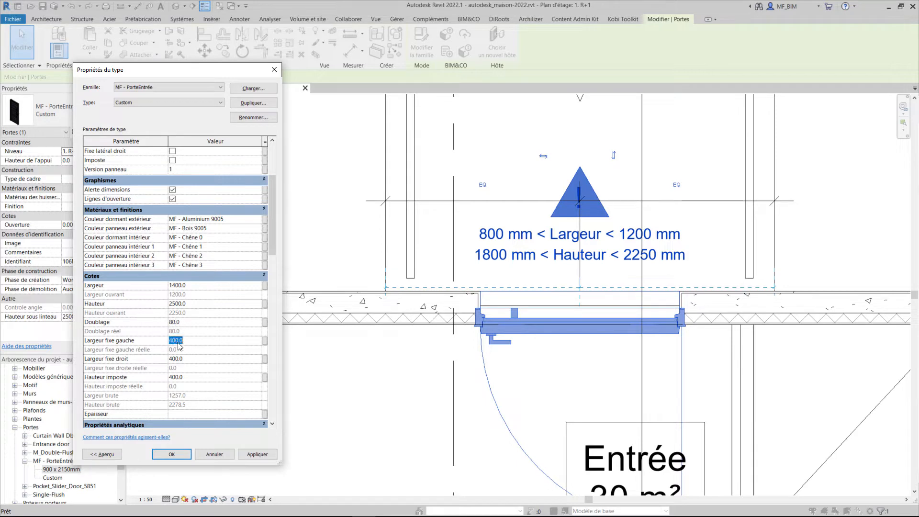
left_click(203, 322)
type("6")
left_click(205, 324)
left_click(171, 457)
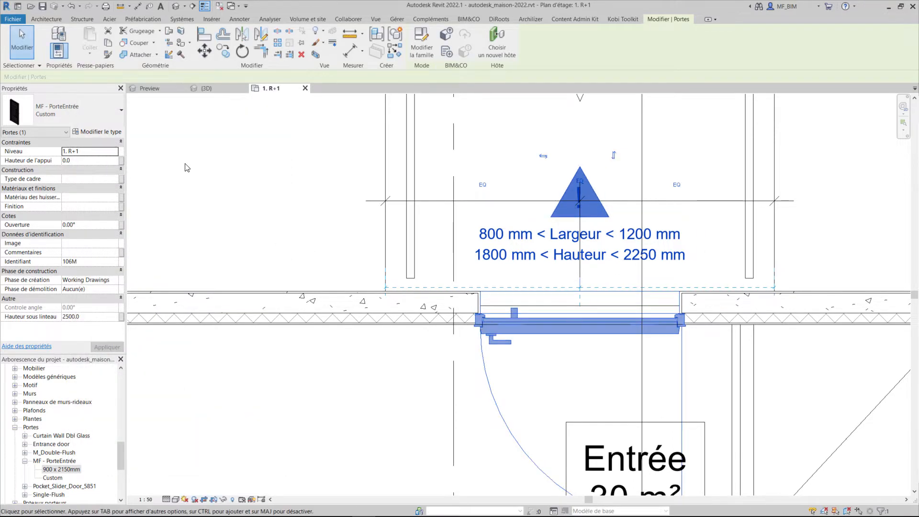
Enable Fixe latéral gauche, Fixe latéral droit and Imposte in the Custom door type's construction parameters.
double_click(519, 300)
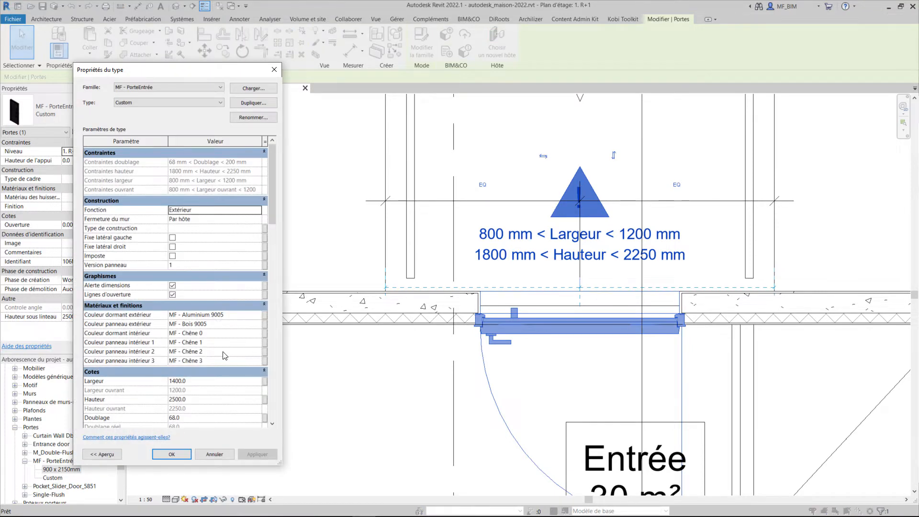
scroll(225, 355, "down", 2)
scroll(171, 378, "down", 1)
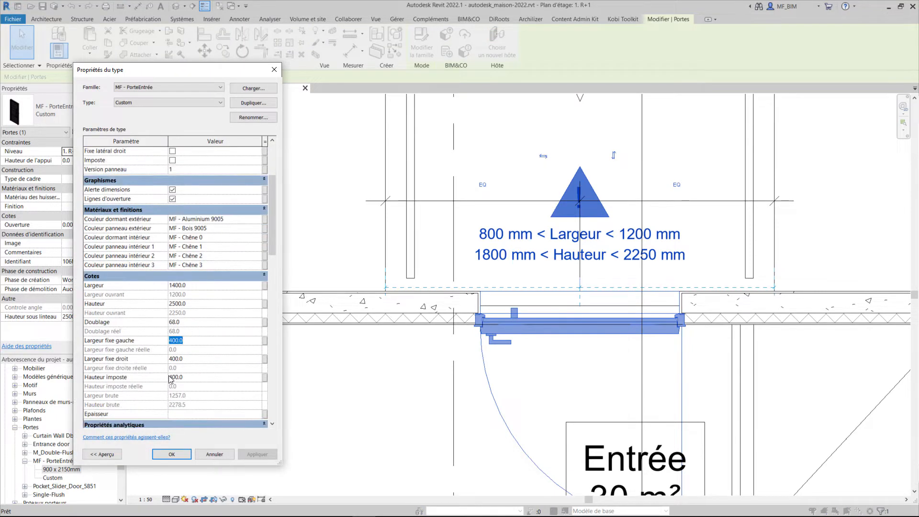
scroll(180, 280, "up", 3)
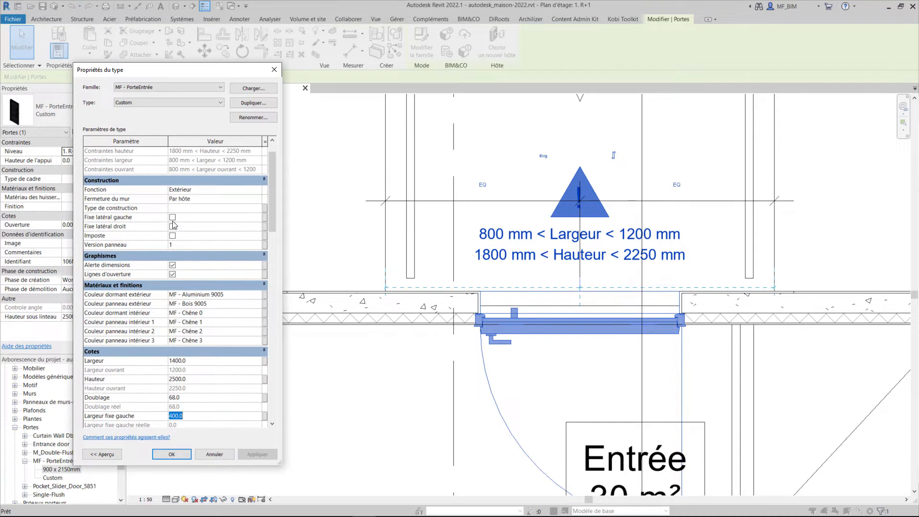
left_click(172, 226)
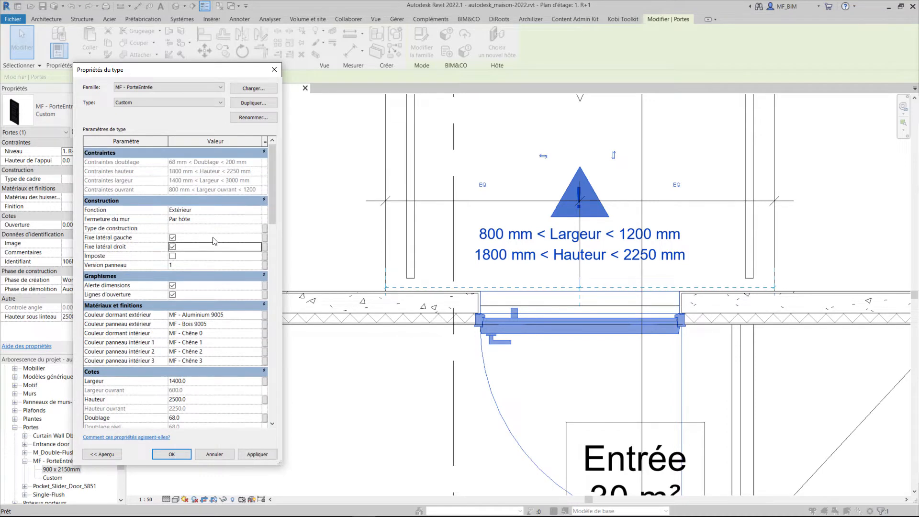
left_click(173, 247)
left_click(173, 237)
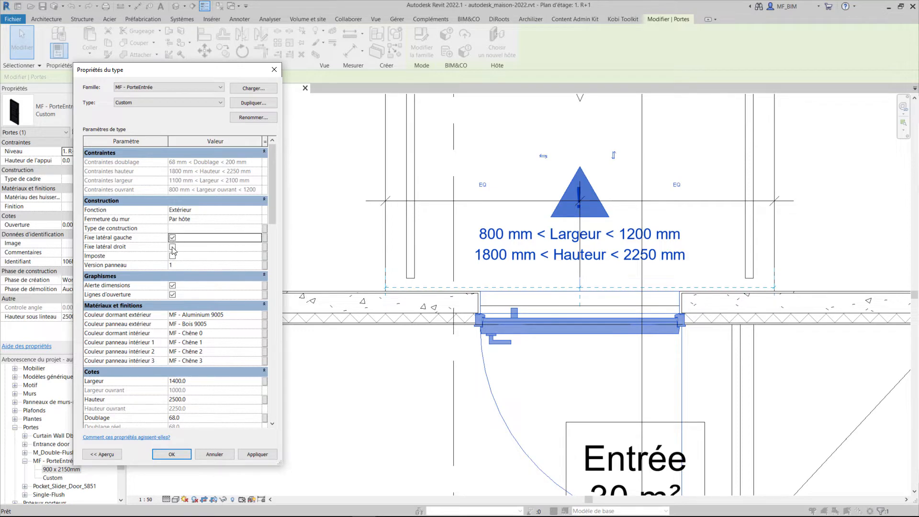
left_click(172, 247)
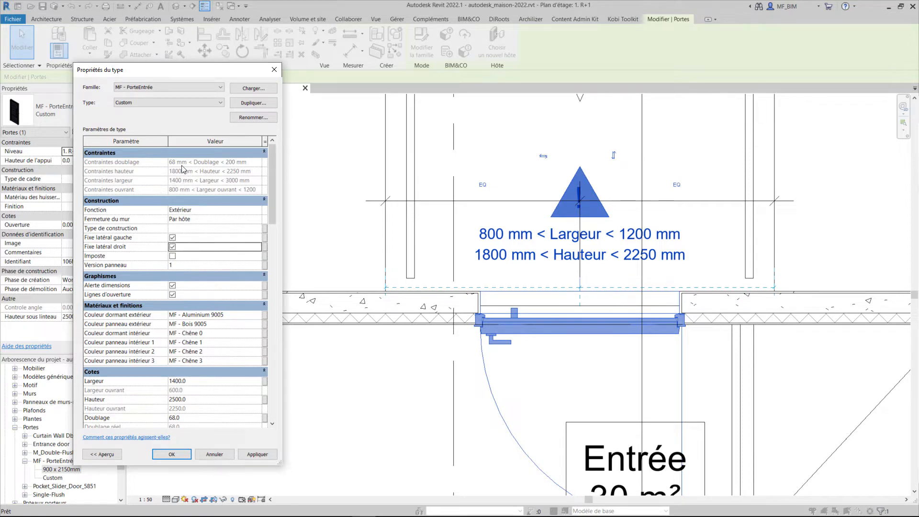
left_click(172, 257)
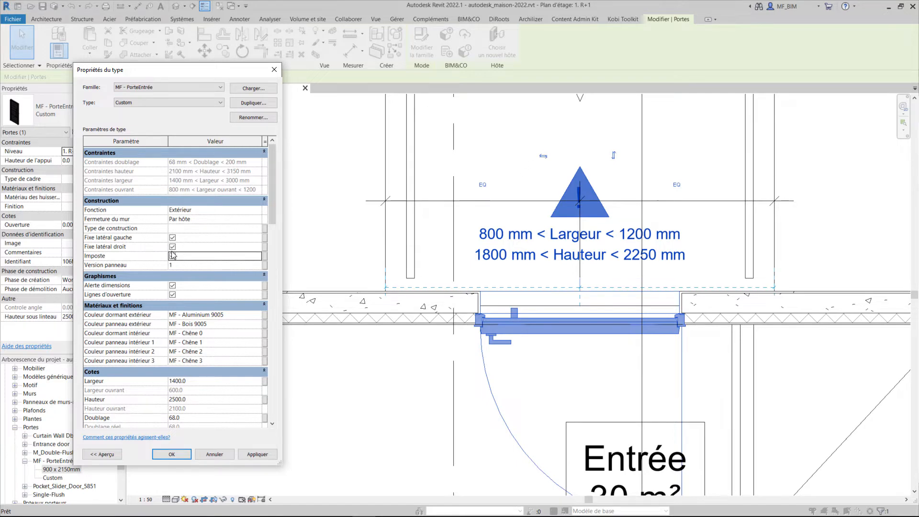
Set the Custom door type's Largeur to 1800, accept the type changes and deselect the door.
scroll(199, 384, "down", 2)
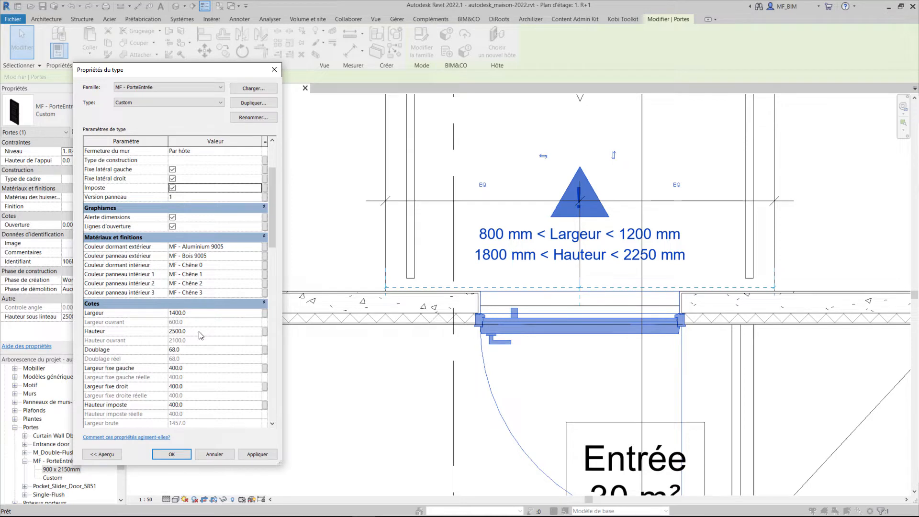
left_click(212, 314)
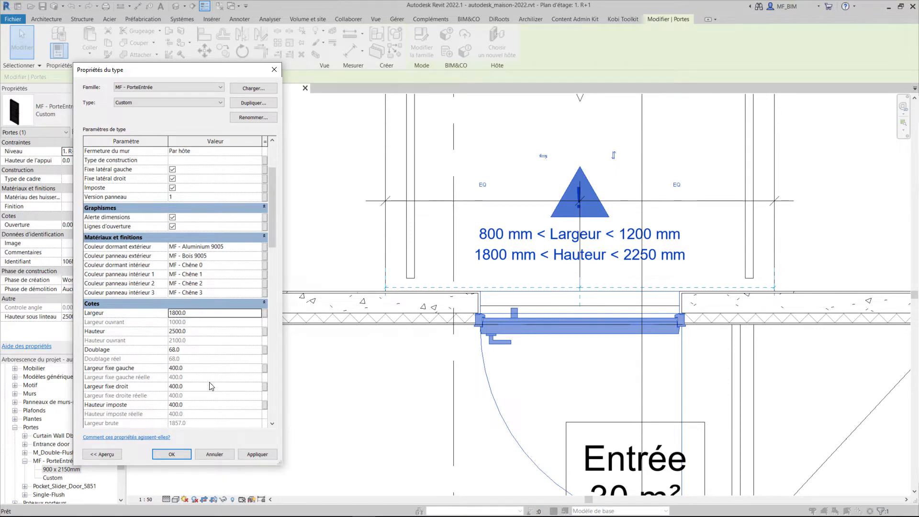
left_click(257, 455)
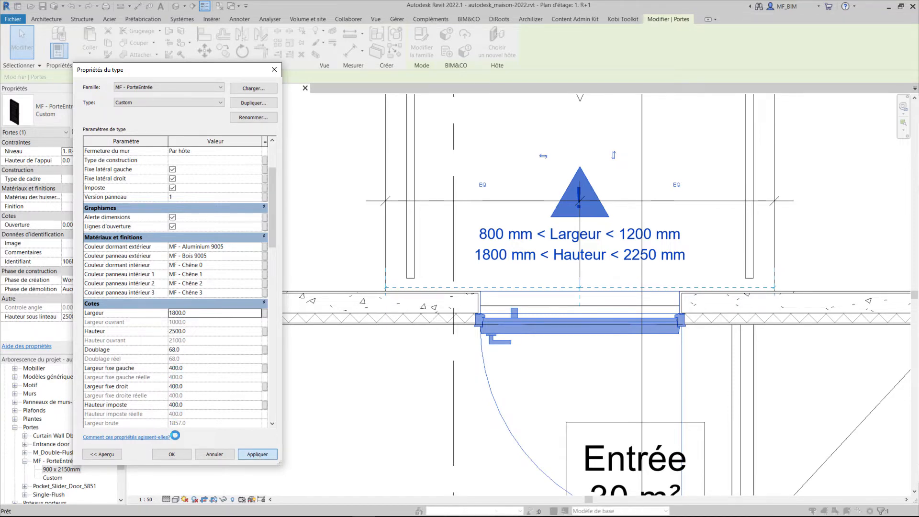
left_click(172, 455)
scroll(743, 283, "down", 1)
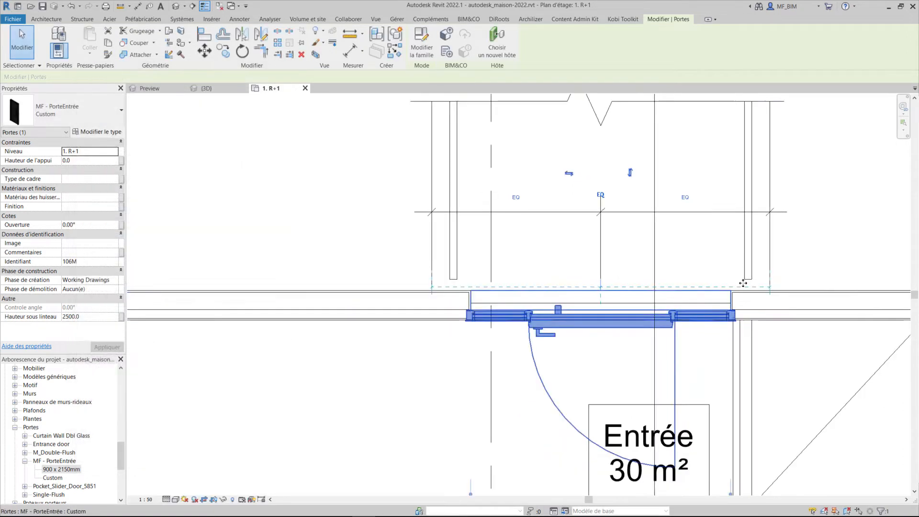
left_click(797, 271)
middle_click_drag(725, 289, 575, 234)
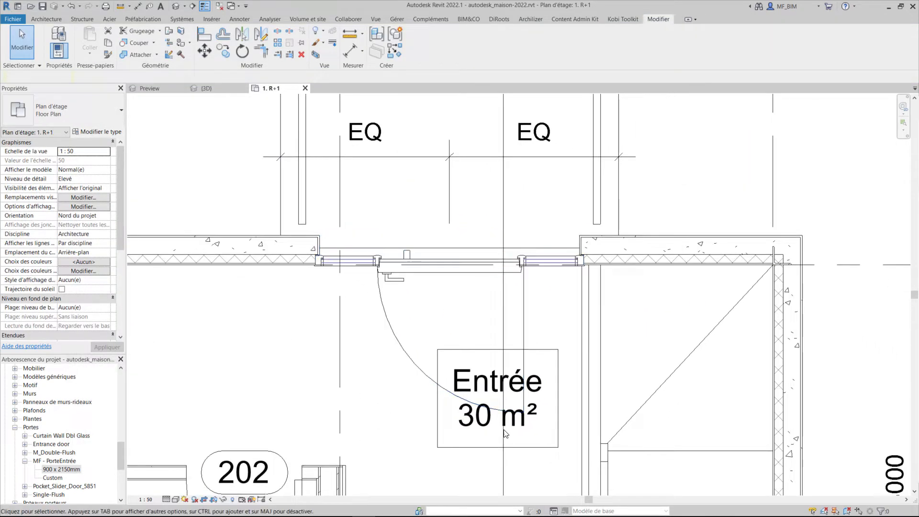
Compare the door's plan representation at the Moyen and Faible detail levels, then restore the view to Elevé.
left_click(167, 499)
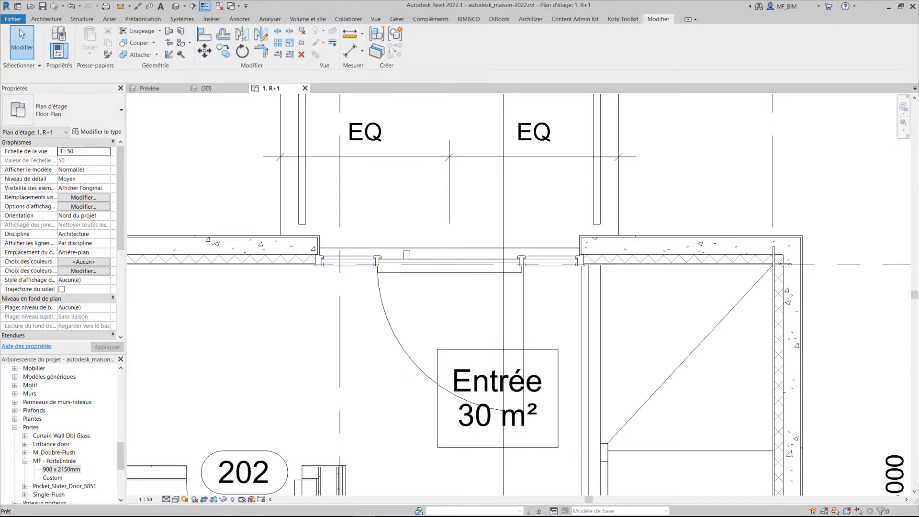
left_click(167, 500)
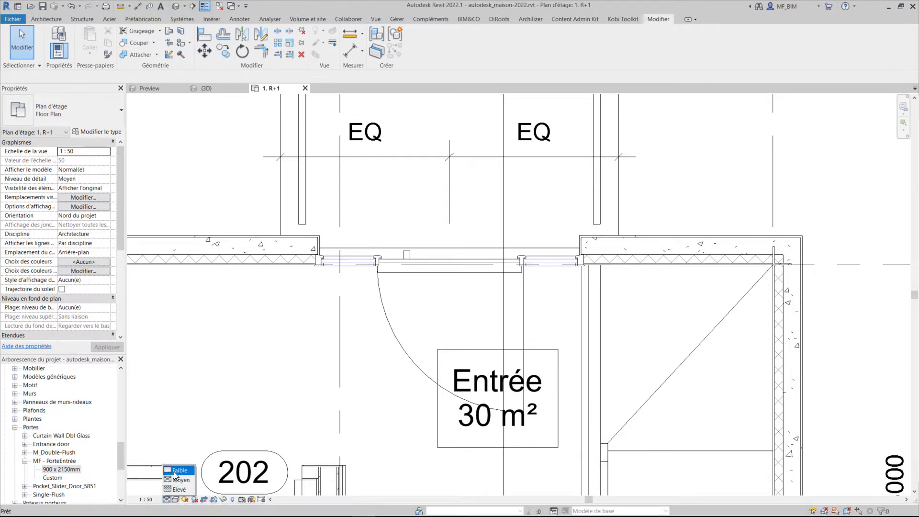
left_click(179, 471)
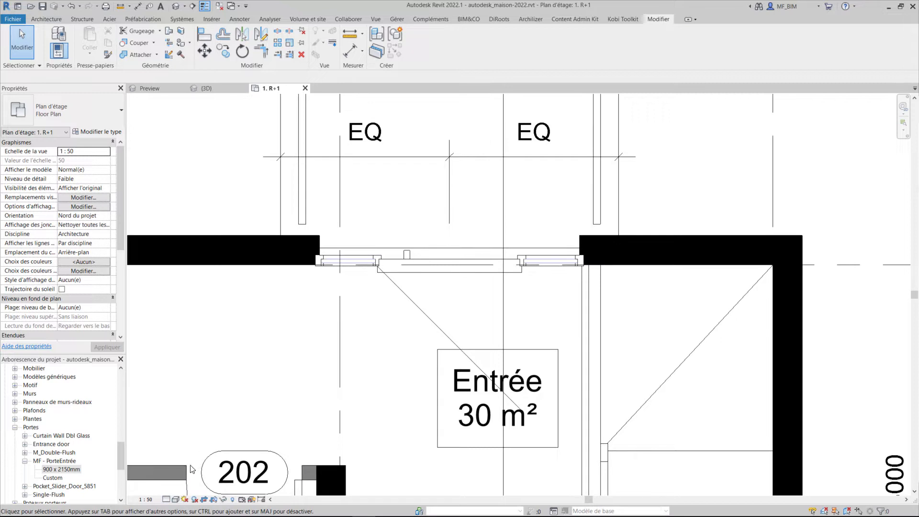
left_click(168, 500)
left_click(178, 490)
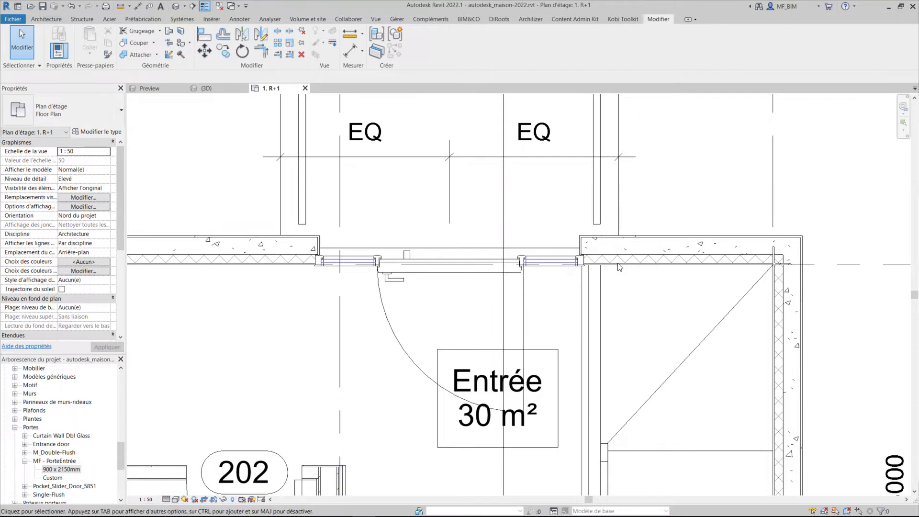
Switch to the 3D view and examine the entrance door with its side lights and transom from the exterior.
left_click(507, 266)
key("ctrl+Tab")
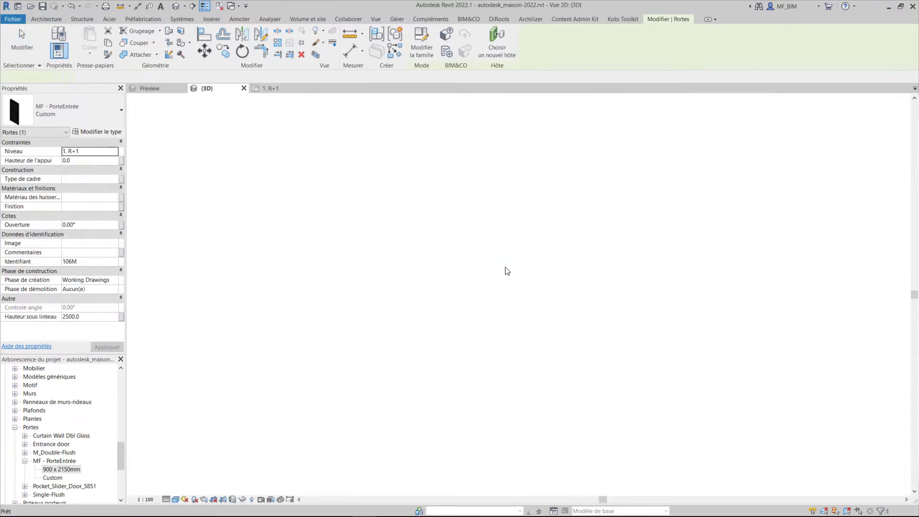
scroll(383, 307, "up", 5)
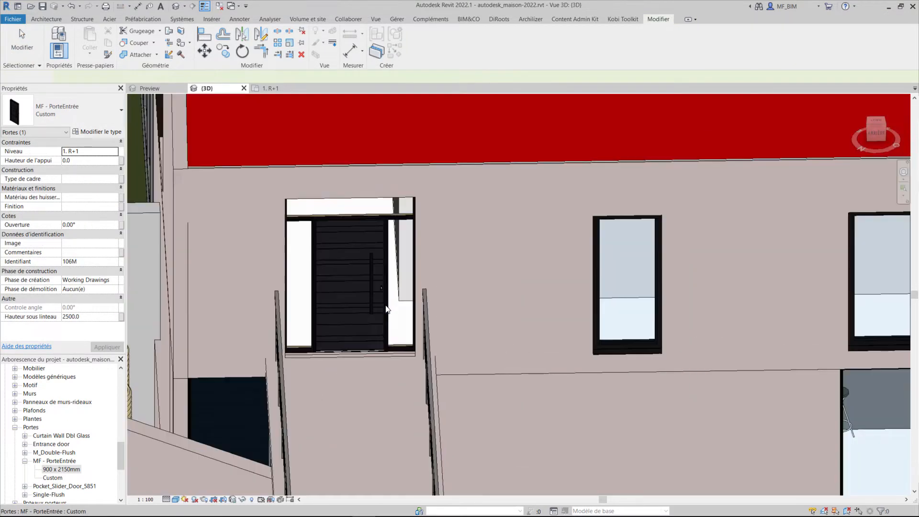
middle_click_drag(388, 328, 375, 318, "shift")
middle_click_drag(432, 344, 514, 371)
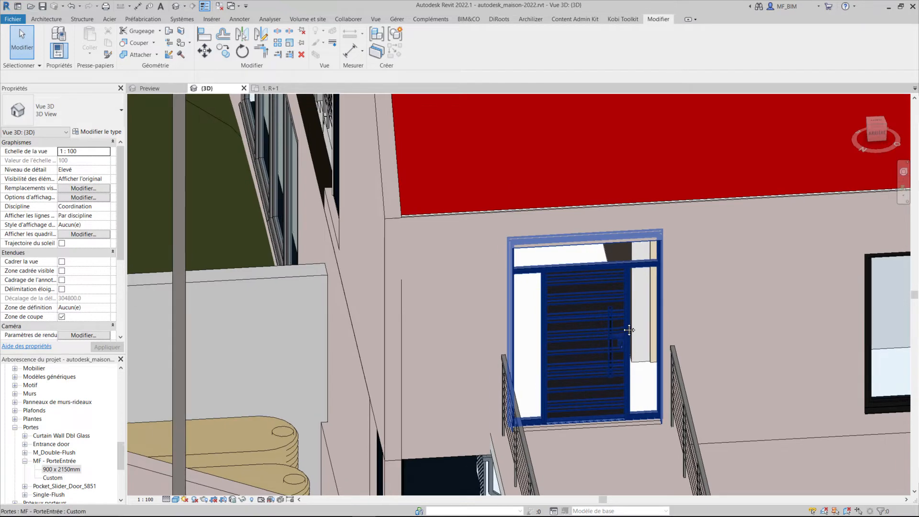
left_click(599, 346)
scroll(574, 345, "down", 1)
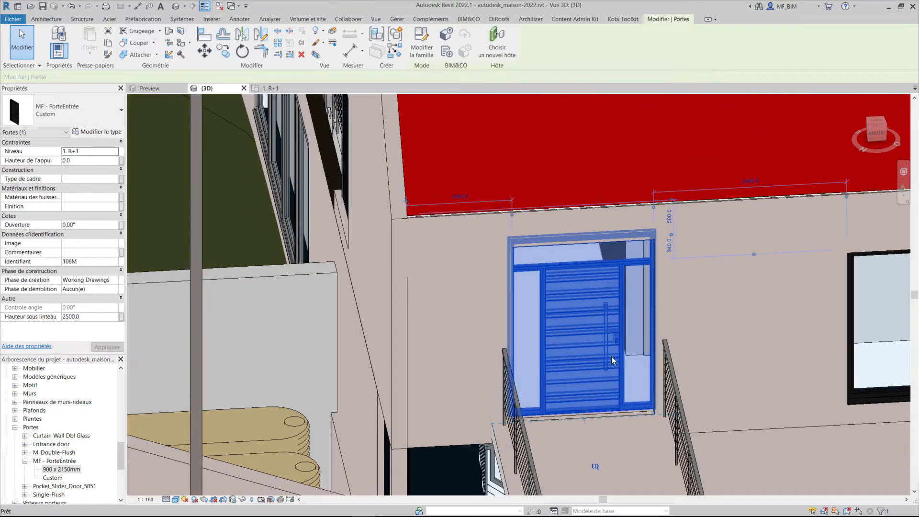
middle_click_drag(582, 349, 627, 328, "shift")
scroll(26, 445, "down", 2)
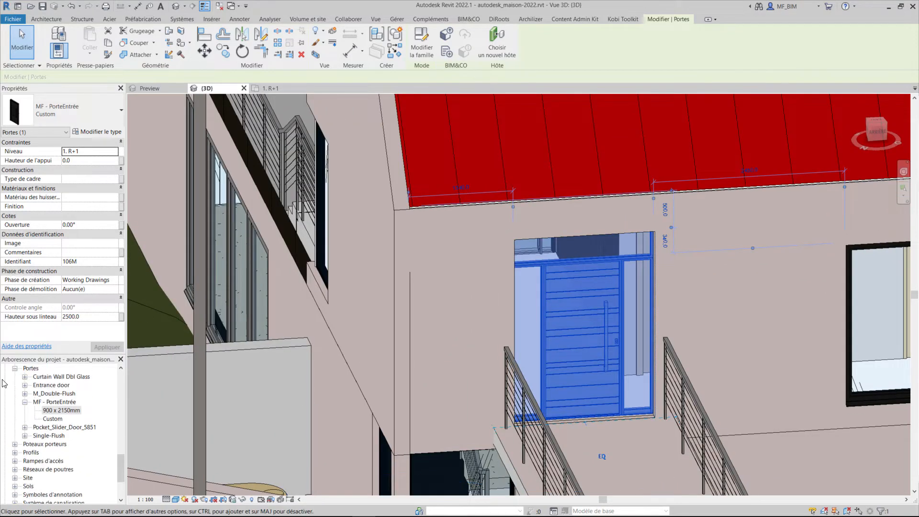
key("Escape")
Open the Nord elevation and examine the entrance door's representation on the facade.
scroll(57, 407, "up", 10)
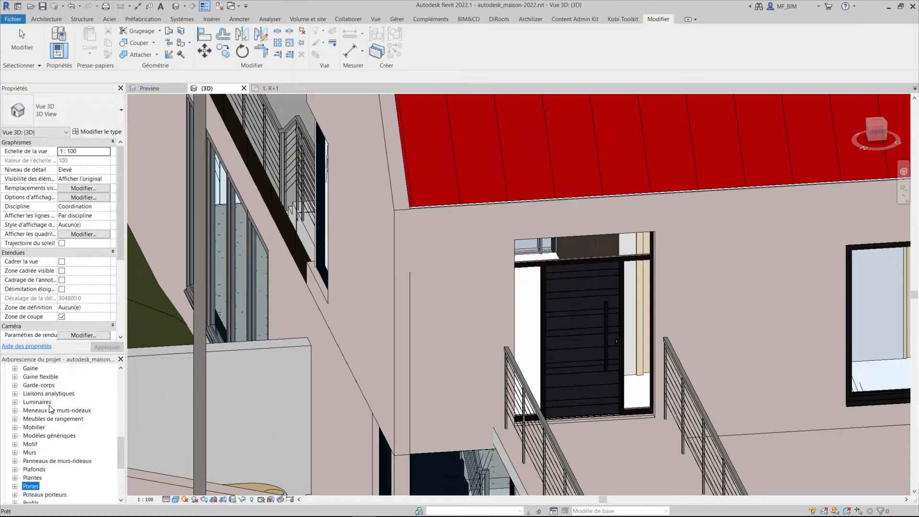
scroll(58, 421, "up", 3)
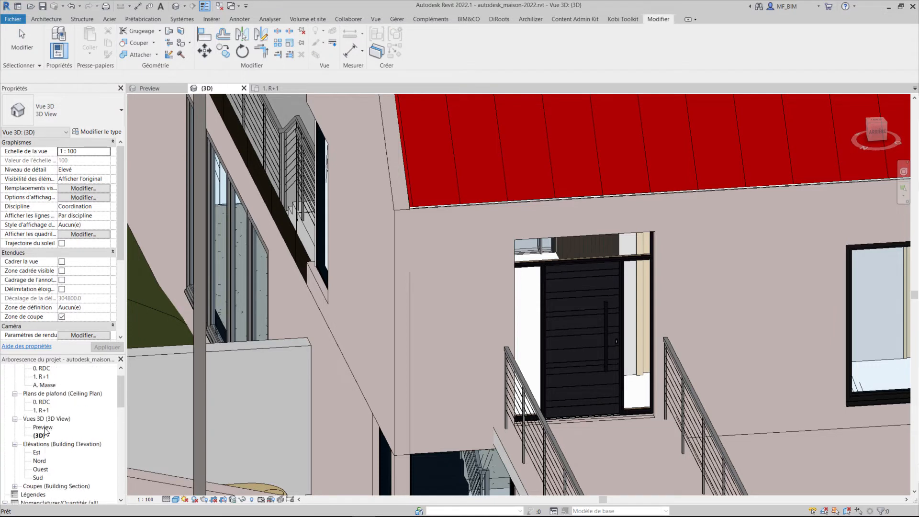
double_click(40, 461)
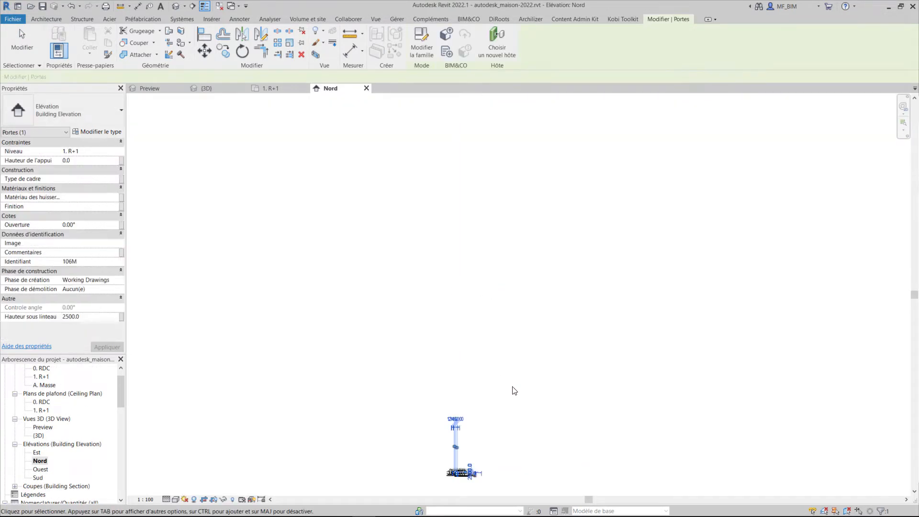
middle_click(471, 446)
middle_click(471, 447)
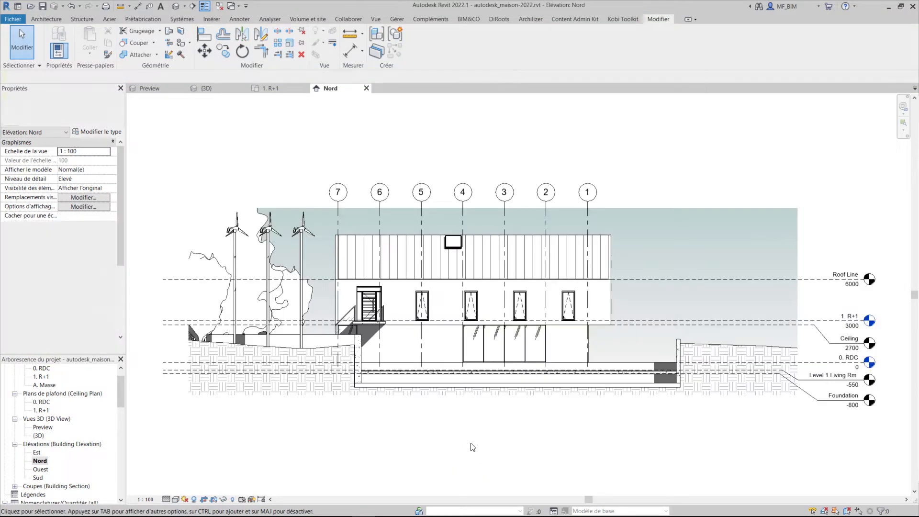
scroll(371, 284, "up", 2)
scroll(366, 309, "up", 4)
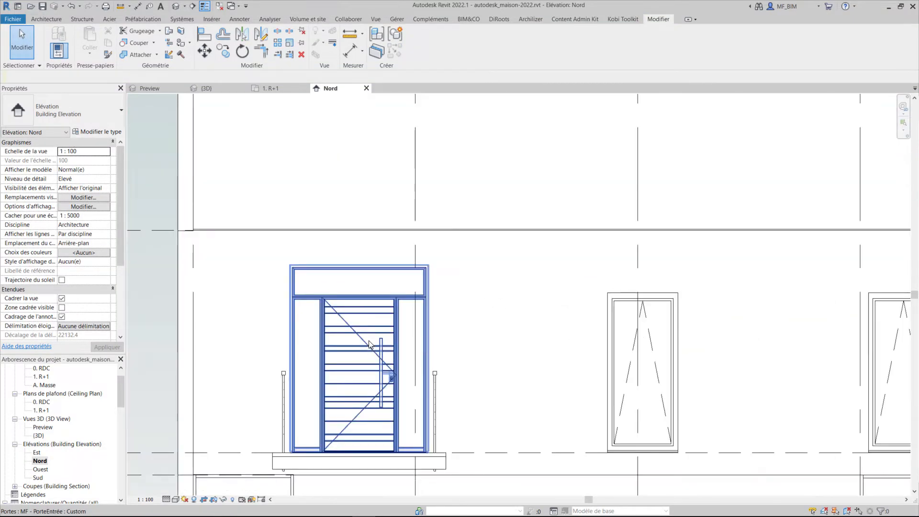
scroll(288, 298, "down", 3)
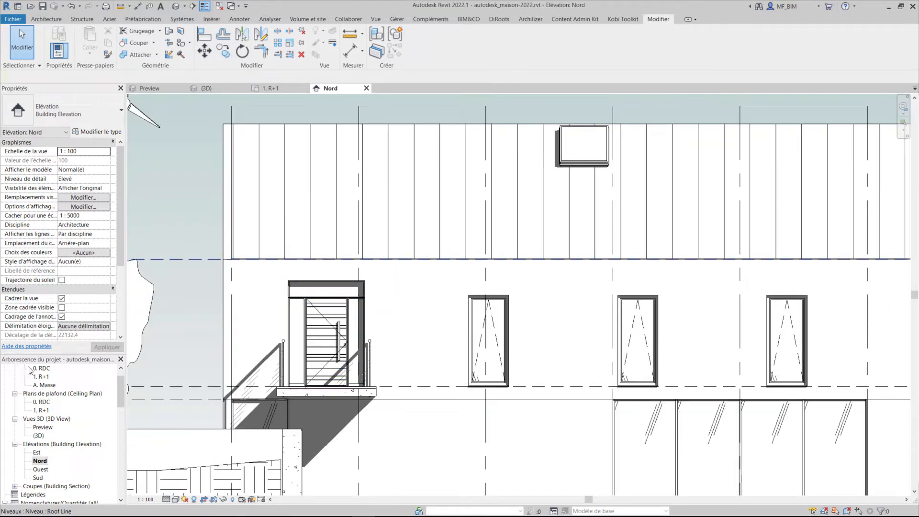
Open the Coupe escalier section, compare the door at the Faible detail level, then restore the view to Elevé.
left_click(14, 487)
double_click(68, 479)
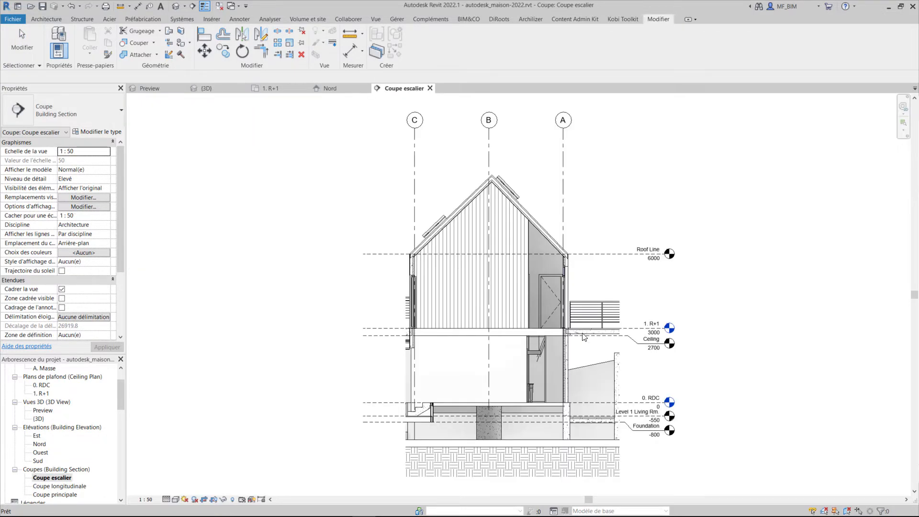
scroll(581, 283, "up", 4)
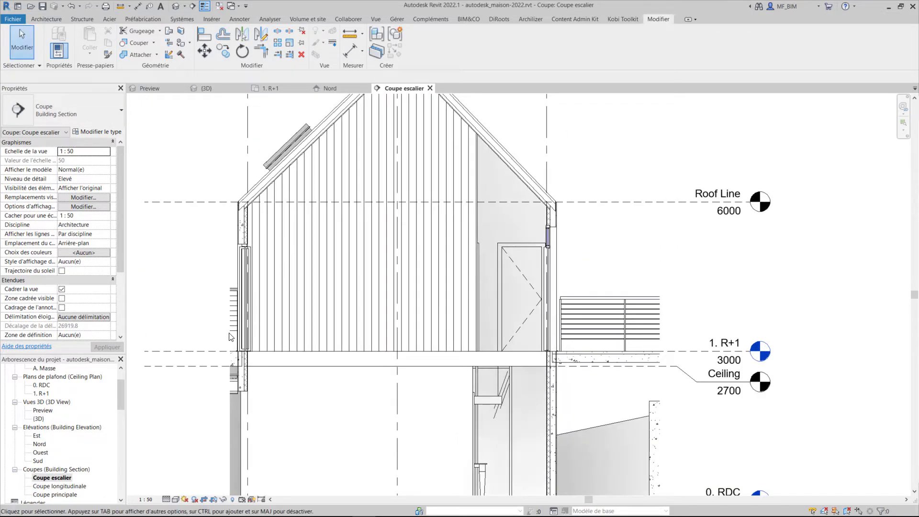
scroll(633, 293, "up", 5)
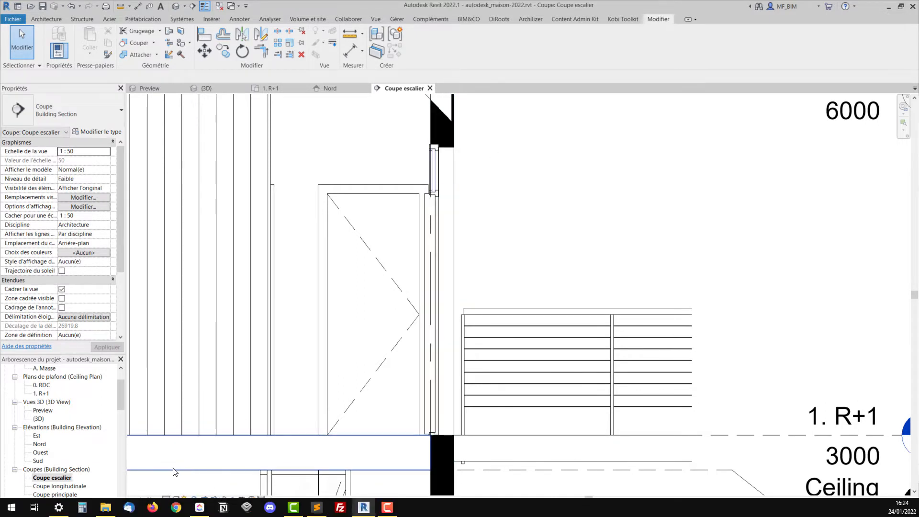
left_click(166, 499)
left_click(176, 490)
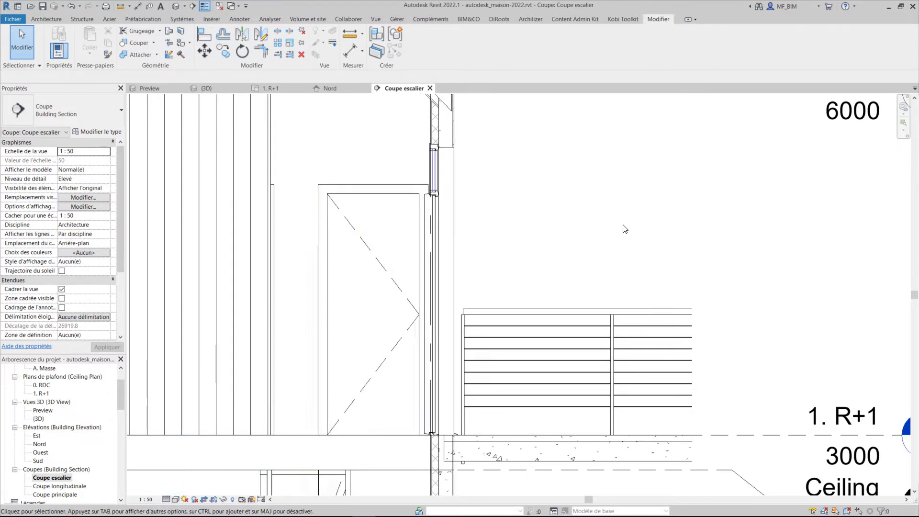
Return to the 3D view and temporarily isolate the entrance door.
key("ctrl+Tab")
middle_click_drag(620, 345, 508, 345)
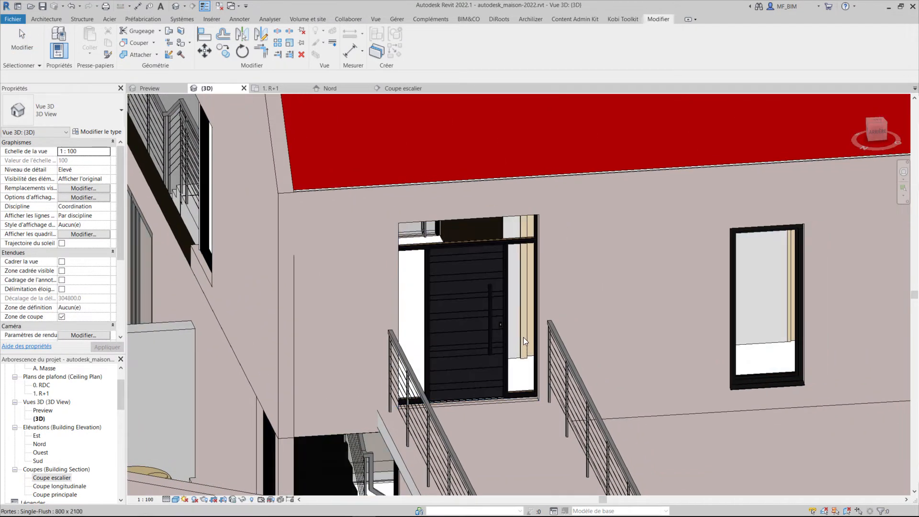
scroll(511, 333, "up", 3)
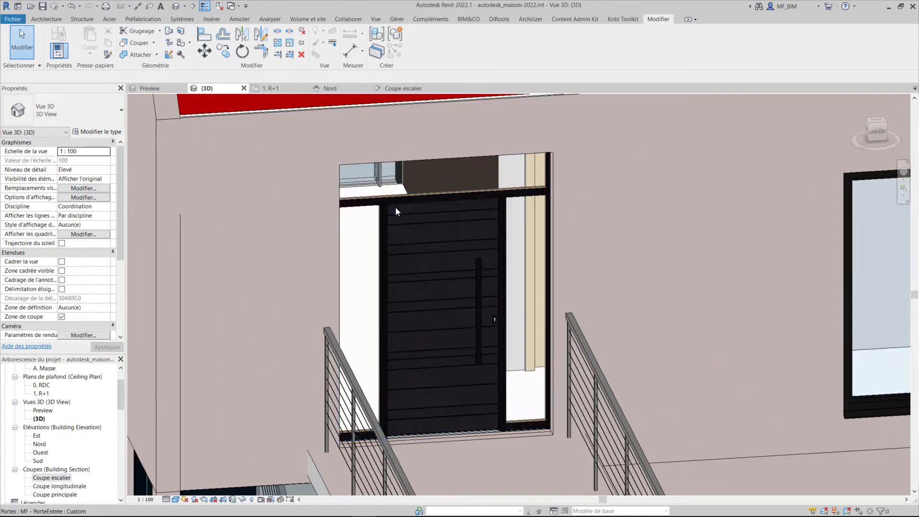
left_click(485, 325)
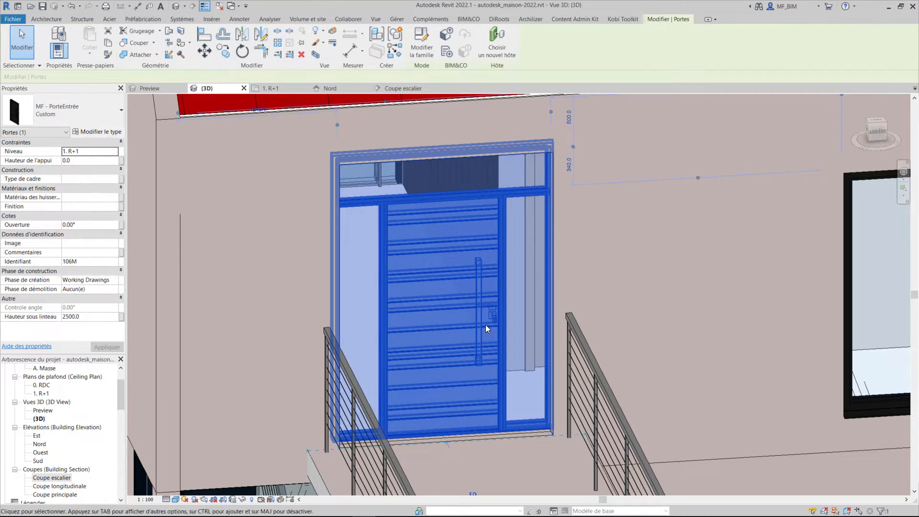
key("h")
key("i")
left_click(652, 266)
Examine the isolated door's interior wood finish and its dark exterior finish from both sides.
middle_click_drag(640, 364, 386, 352)
left_click(596, 325)
left_click(386, 353)
middle_click_drag(725, 378, 697, 360, "shift")
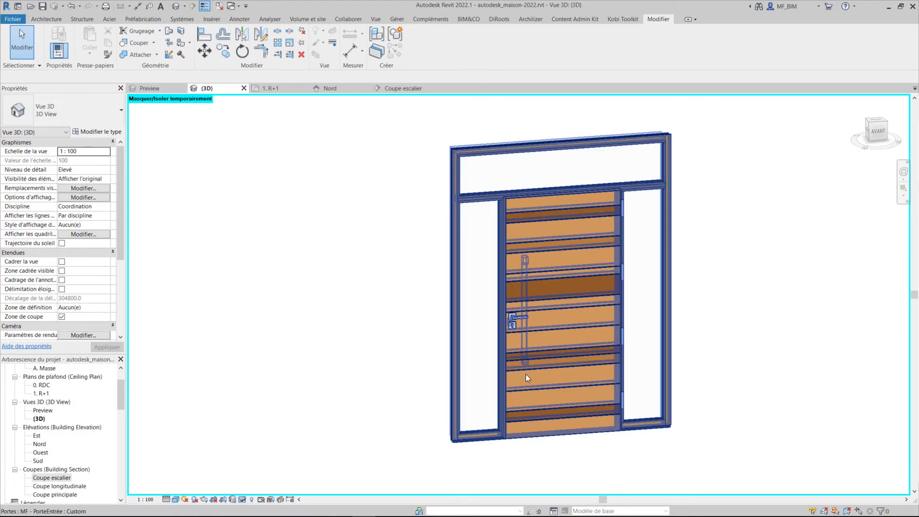
middle_click_drag(345, 410, 269, 389)
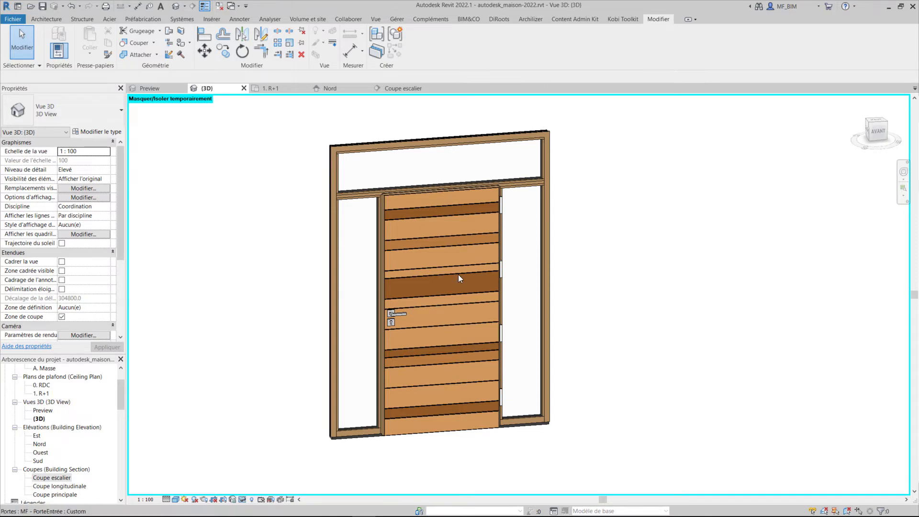
middle_click_drag(270, 363, 636, 350, "shift")
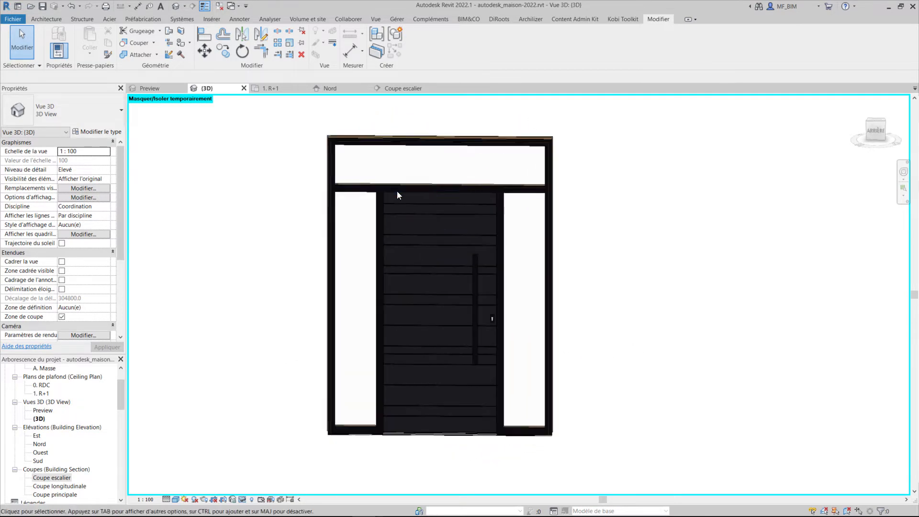
middle_click_drag(425, 329, 399, 372, "shift")
middle_click_drag(334, 402, 732, 379)
left_click(479, 368)
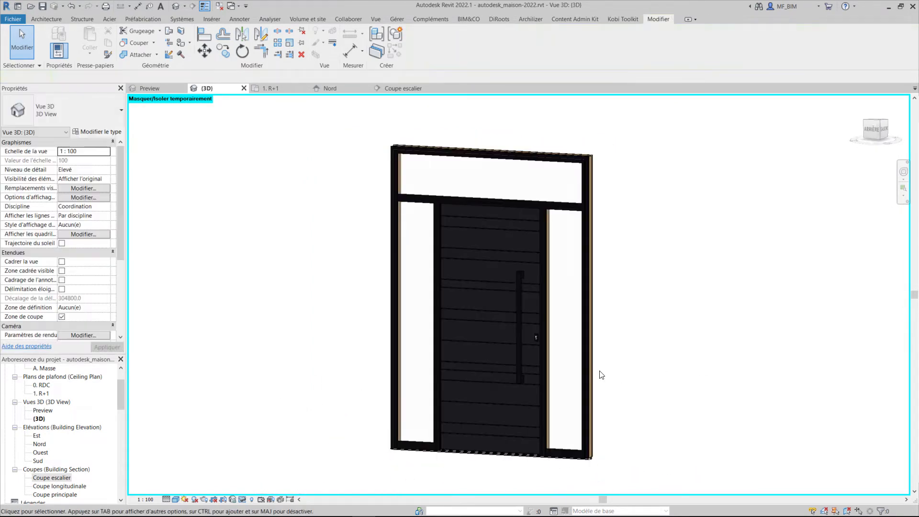
Set Version panneau of the Custom door type to 2, accept the change and deselect the door.
left_click(512, 343)
double_click(512, 343)
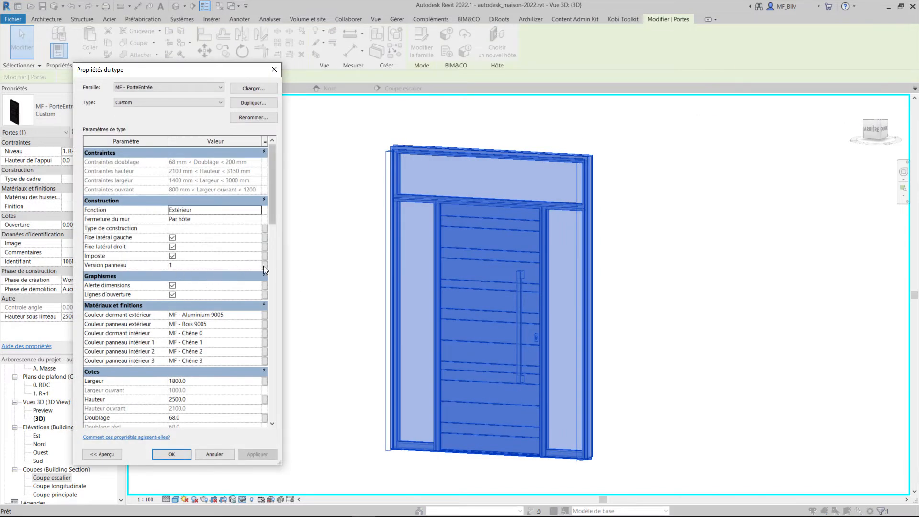
left_click(257, 264)
left_click(258, 263)
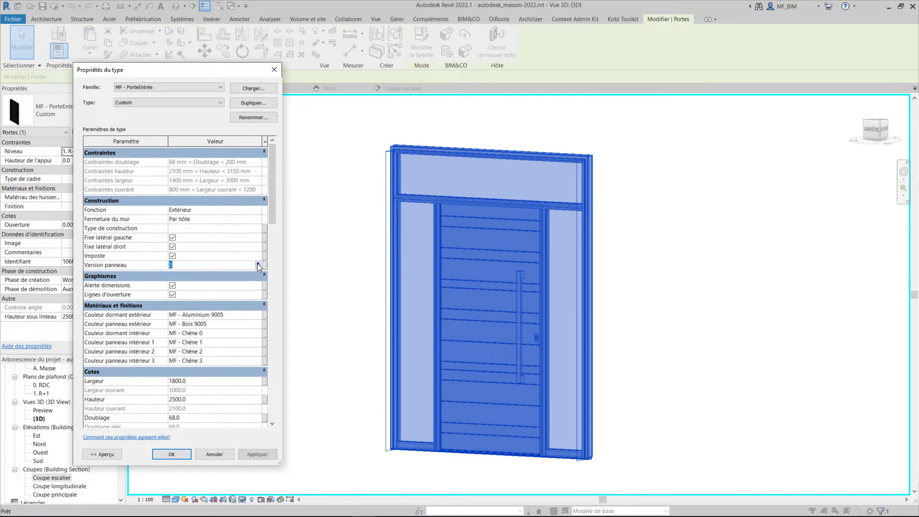
left_click(171, 454)
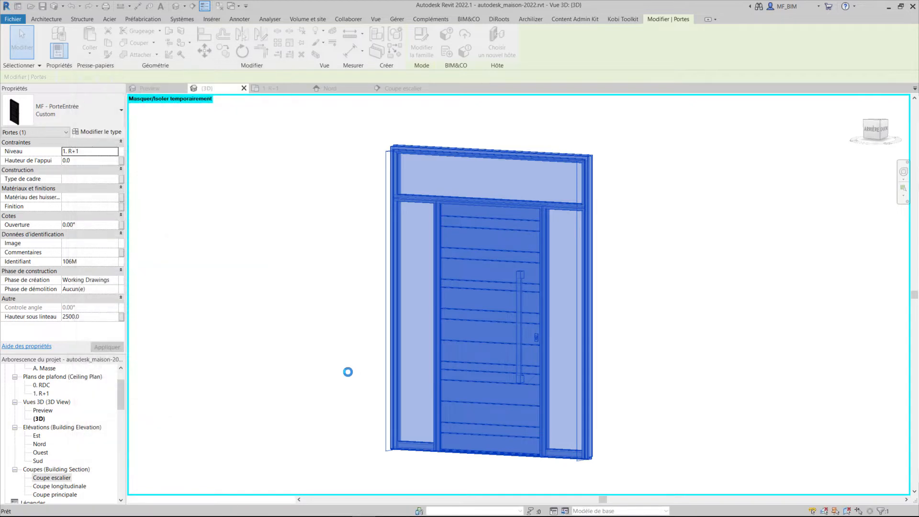
left_click(364, 375)
Inspect the door panel's exterior handle, then set the Custom type's Version panneau to 3 and accept the change.
scroll(516, 352, "up", 5)
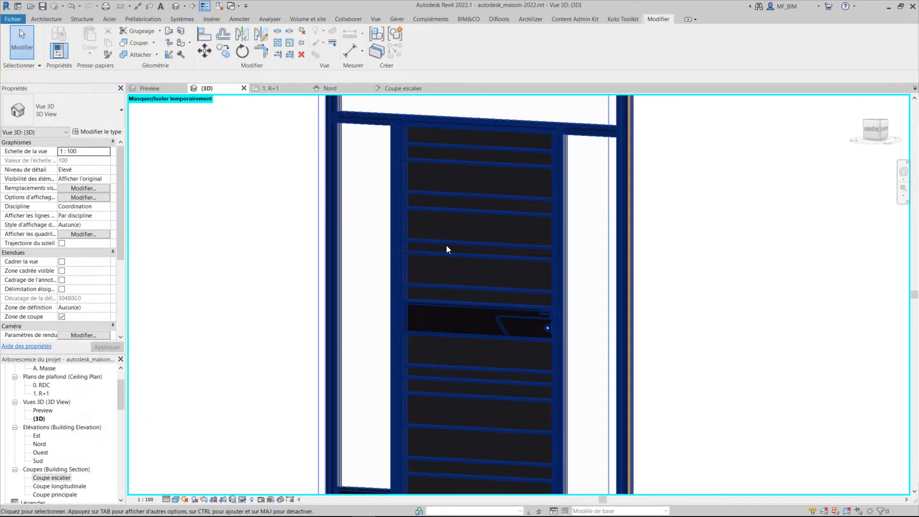
scroll(487, 321, "down", 3)
left_click(481, 347)
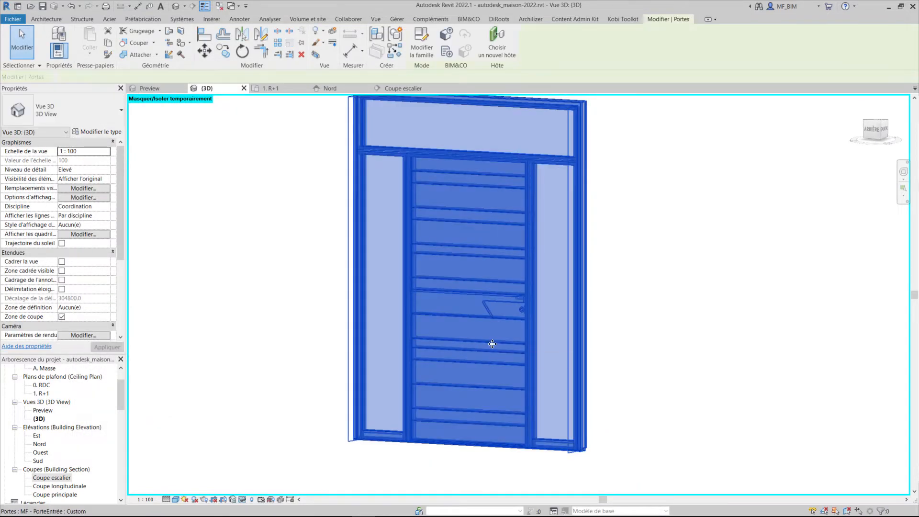
scroll(511, 304, "up", 5)
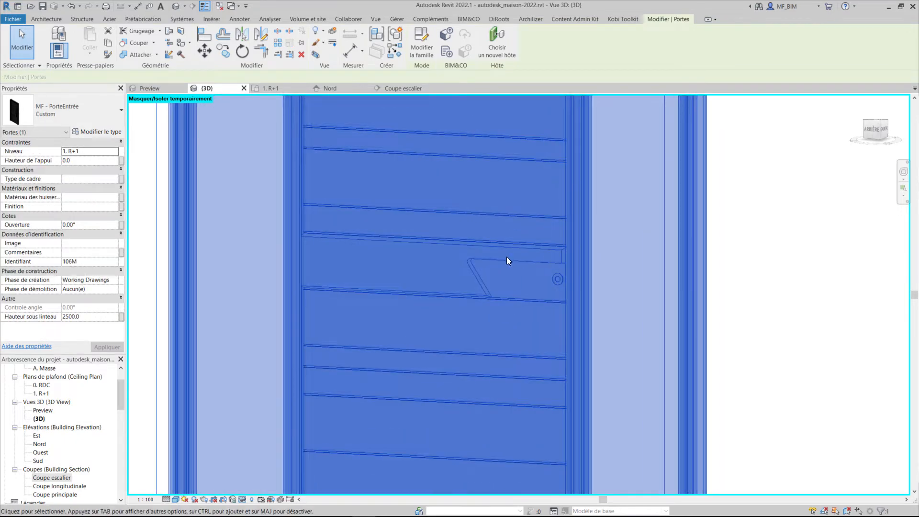
scroll(528, 287, "down", 3)
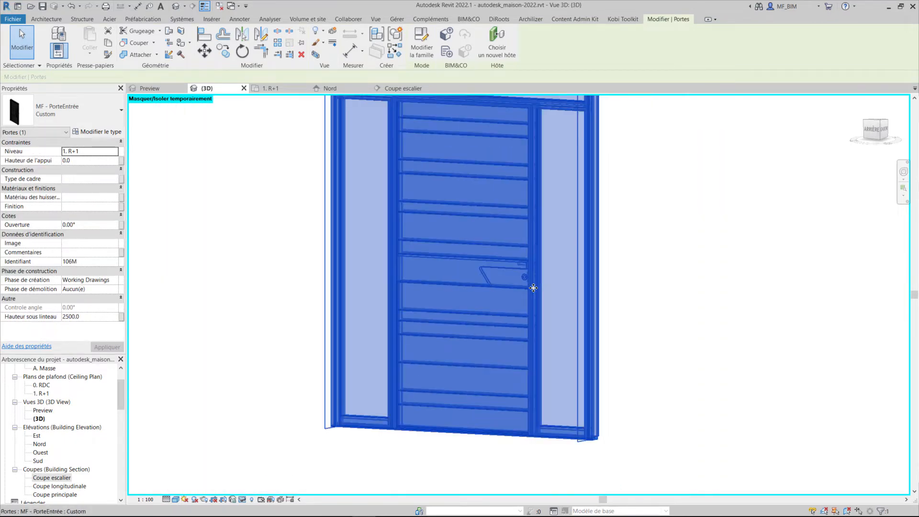
middle_click_drag(441, 362, 482, 375)
key("t")
key("p")
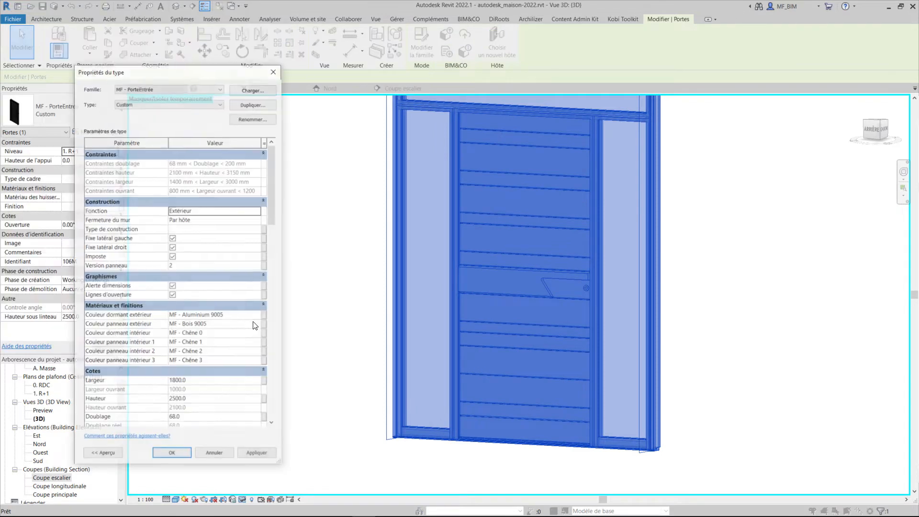
left_click(258, 264)
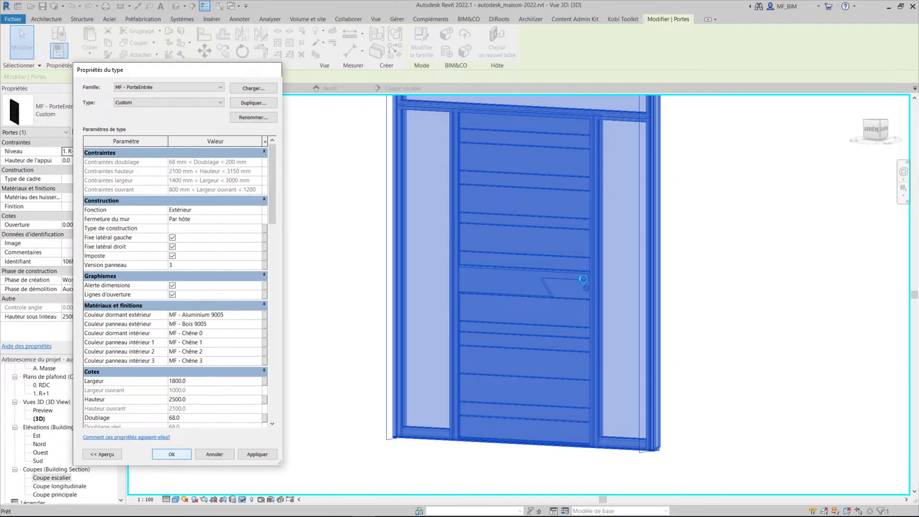
Examine the horizontal exterior handle and the interior side of the door, then deselect it.
scroll(581, 293, "up", 5)
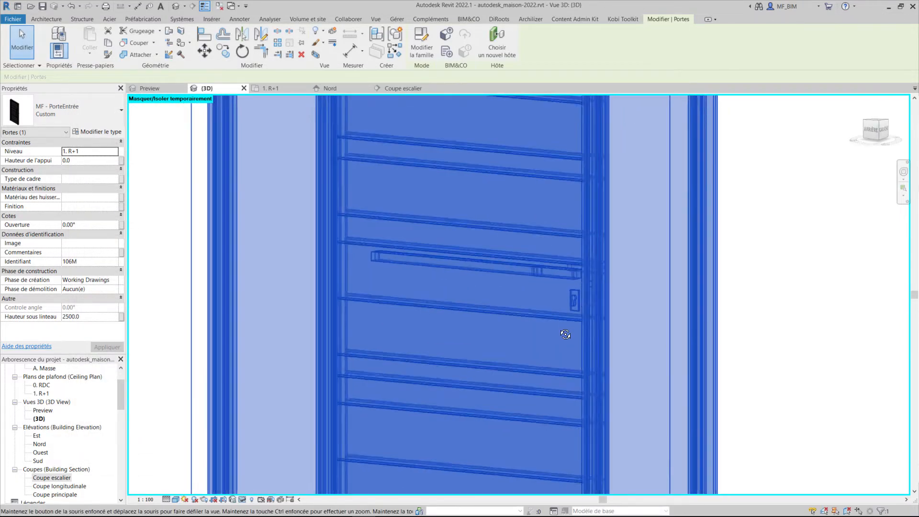
middle_click_drag(566, 335, 602, 326, "shift")
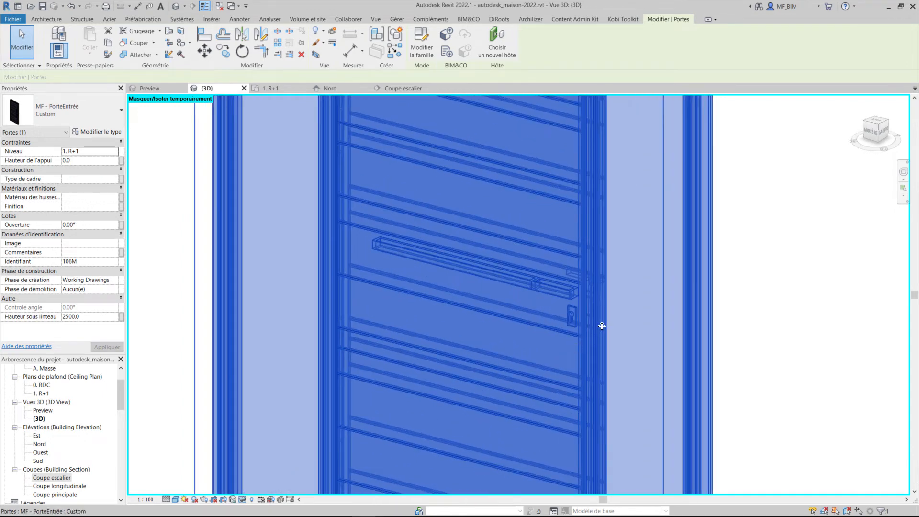
scroll(602, 327, "down", 3)
scroll(602, 326, "down", 3)
middle_click_drag(661, 383, 458, 394, "shift")
left_click(706, 301)
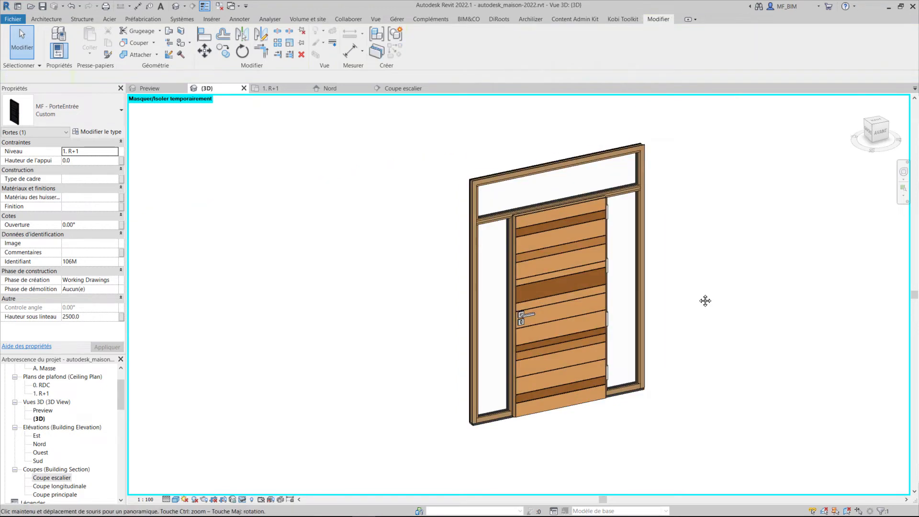
Set Couleur dormant extérieur and Couleur panneau extérieur of the Custom door type to MF - Jaune.
scroll(522, 338, "up", 1)
mouse_move(522, 338)
middle_mouse_down("shift")
mouse_move(677, 350)
mouse_move(780, 333)
mouse_move(541, 317)
mouse_move(571, 349)
middle_mouse_up("shift")
double_click(580, 331)
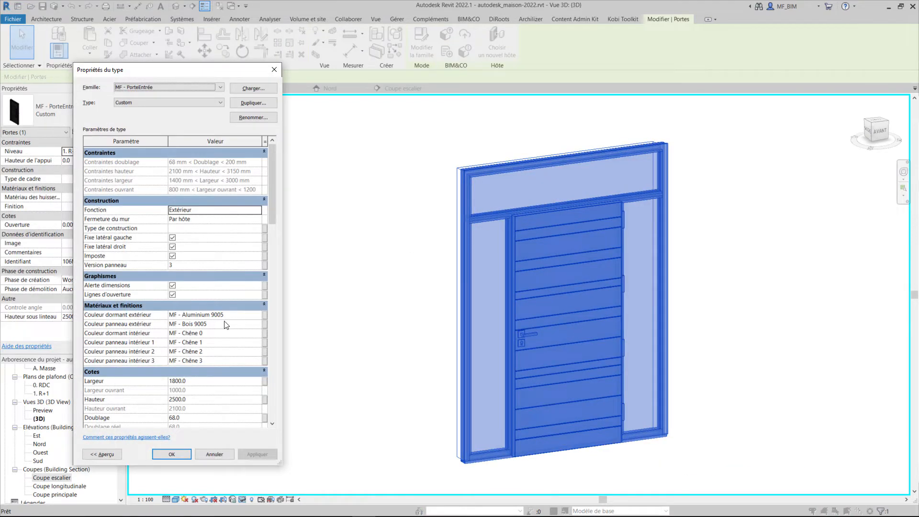
left_click(201, 315)
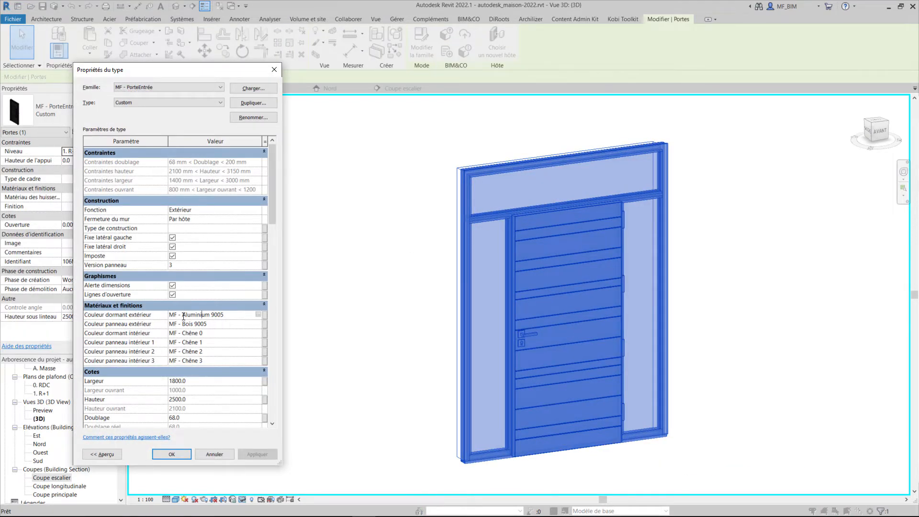
left_click_drag(182, 316, 232, 309)
type("Jaune")
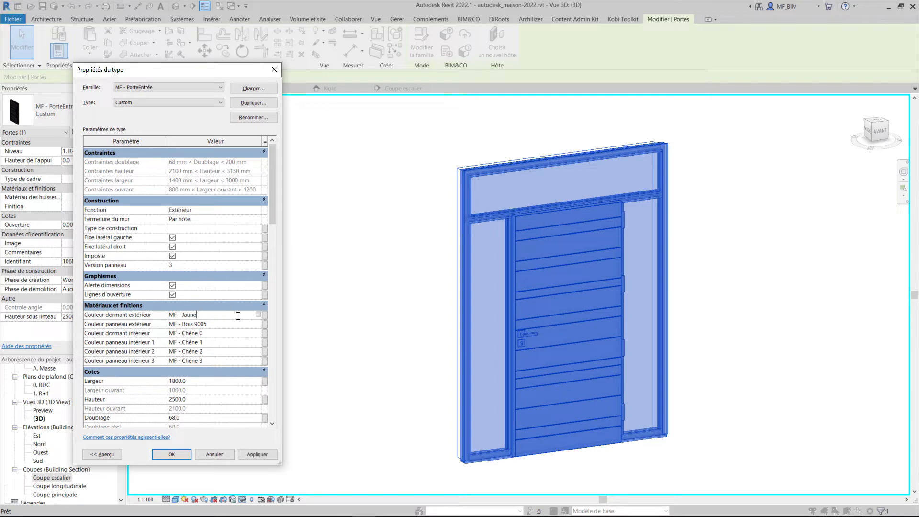
left_click(182, 324)
left_click_drag(183, 324, 208, 325)
type("Jaune")
Set Couleur dormant intérieur to MF - Vert and Couleur panneau intérieur 1 to MF - Bleu.
mouse_move(203, 334)
left_mouse_down()
mouse_move(178, 332)
mouse_move(205, 333)
left_mouse_up()
type("Vert")
left_click_drag(181, 342, 204, 342)
key("BackSpace")
Set Couleur panneau intérieur 2 to MF - Rouge and 3 to MF - Alu, accept the changes and deselect the door.
left_click(189, 352)
left_click_drag(182, 352, 207, 351)
type("Roug")
left_click(183, 363)
left_click_drag(184, 363, 212, 360)
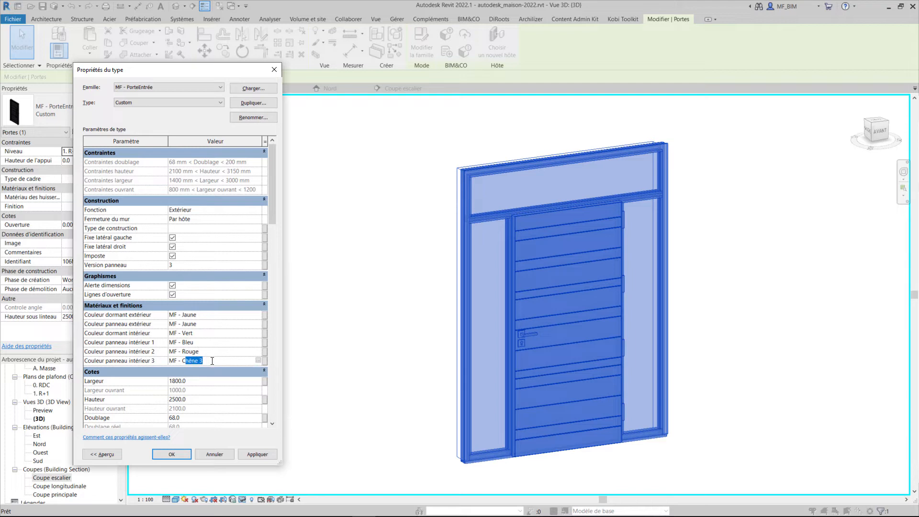
key("BackSpace")
key("BackSpace")
left_click(250, 450)
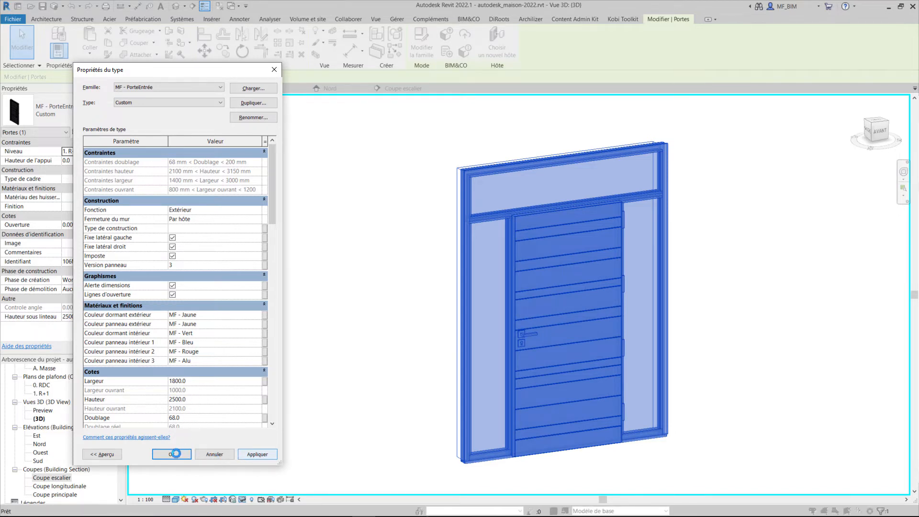
left_click(176, 453)
left_click(359, 376)
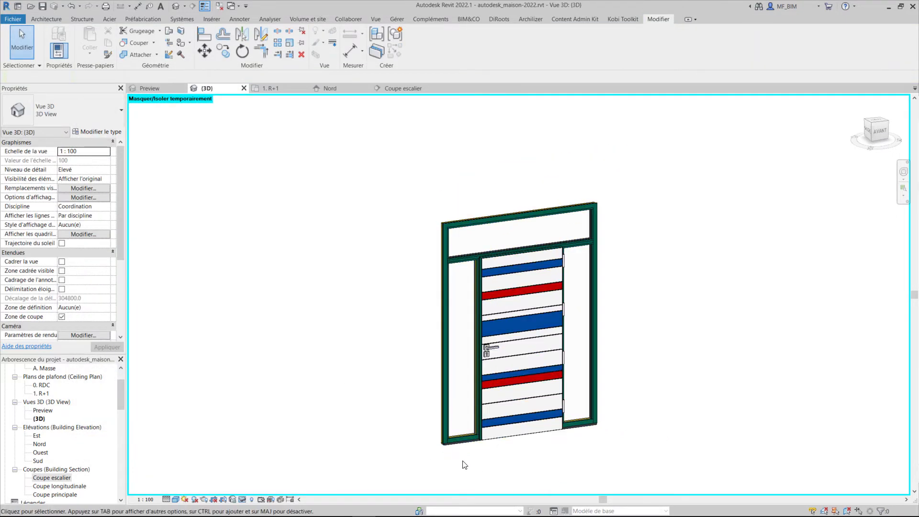
Examine the new colours on the isolated door's interior and exterior sides.
left_click(505, 429)
scroll(505, 430, "up", 3)
middle_click_drag(556, 272, 511, 300)
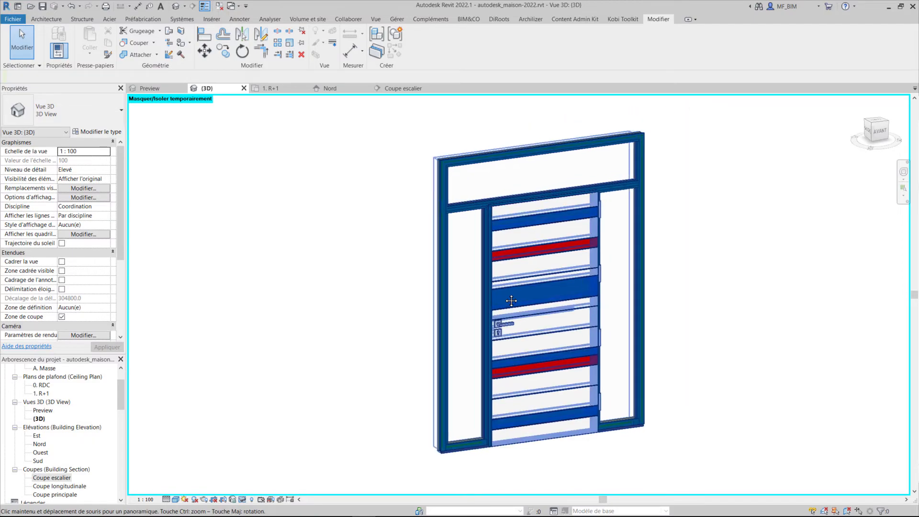
middle_click_drag(343, 414, 692, 373)
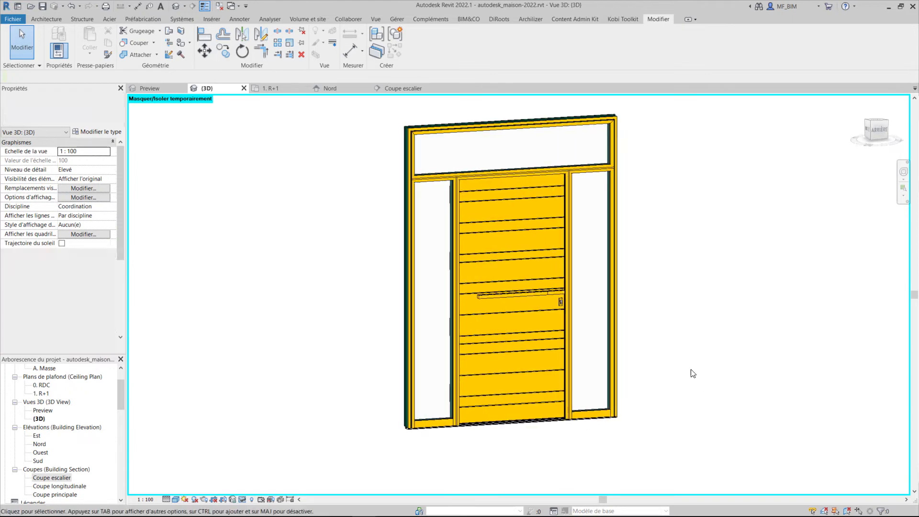
middle_click_drag(755, 377, 834, 403)
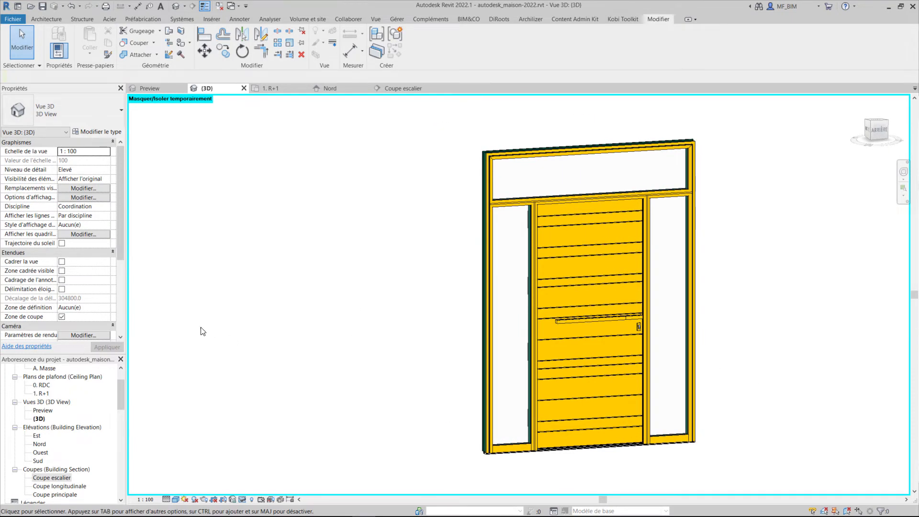
middle_click_drag(735, 380, 322, 379, "shift")
scroll(535, 220, "up", 1)
middle_click_drag(497, 255, 549, 222)
Review the Custom type's construction, material and dimension parameters, close them and view the deselected door from outside.
left_click(540, 198)
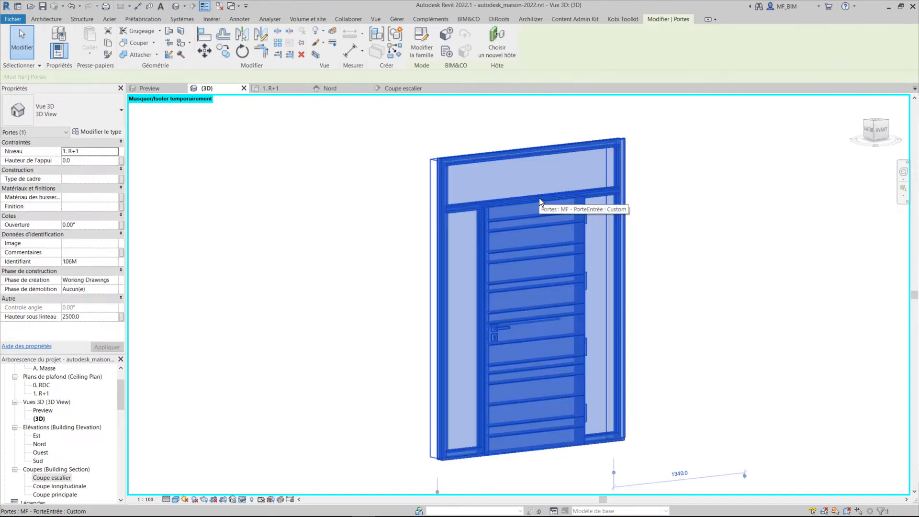
key("p")
key("t")
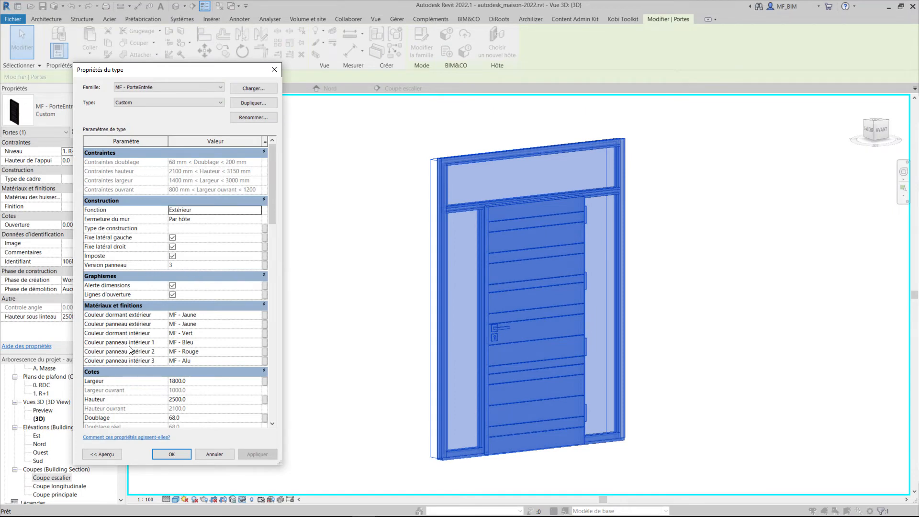
scroll(150, 283, "down", 1)
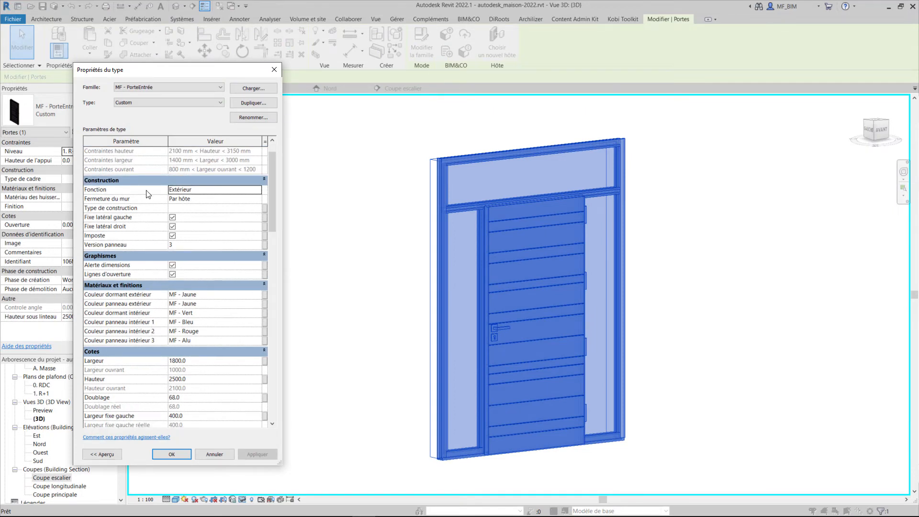
scroll(150, 363, "down", 2)
scroll(173, 381, "down", 1)
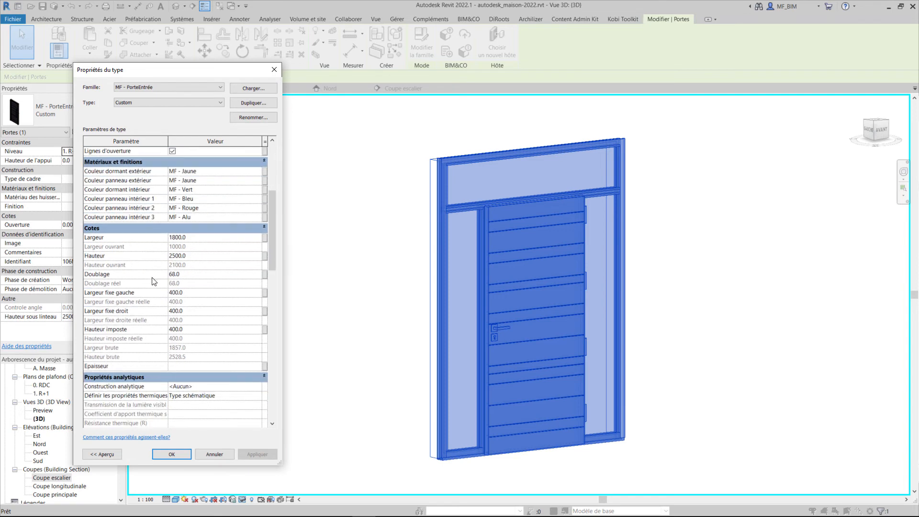
scroll(190, 306, "up", 4)
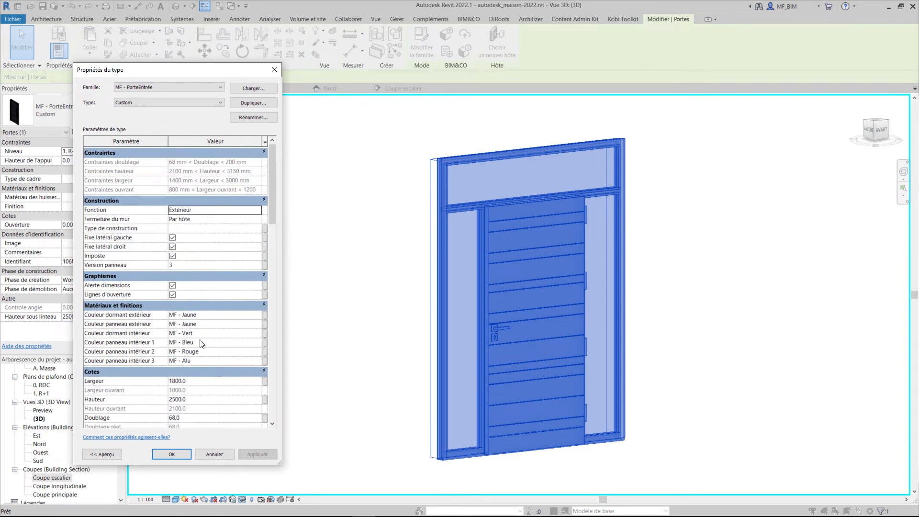
scroll(202, 359, "down", 1)
left_click(172, 454)
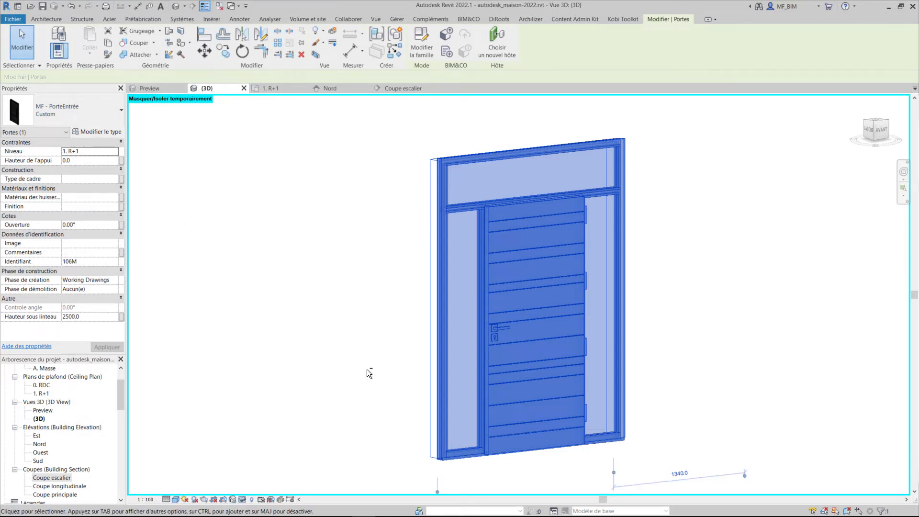
middle_click_drag(370, 371, 766, 381, "shift")
left_click(788, 380)
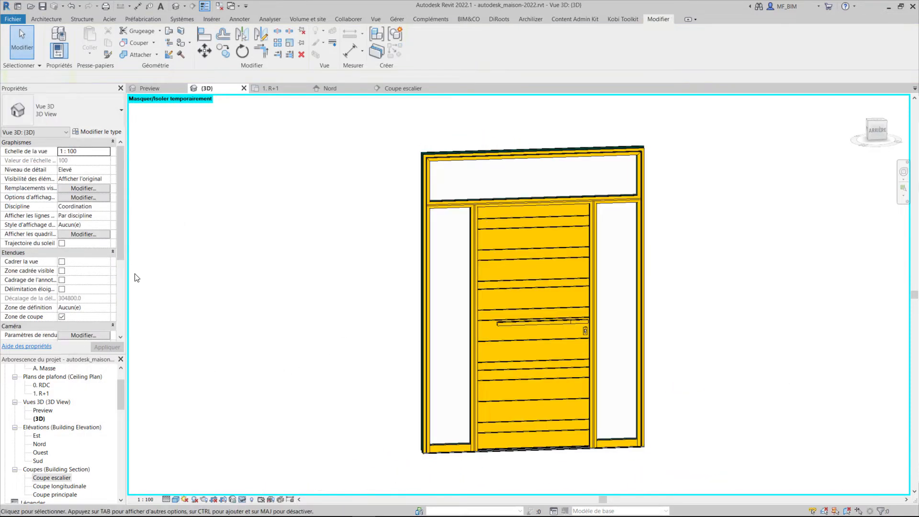
Set the door's Ouverture to 45° and view the opened panel from outside.
left_click(520, 324)
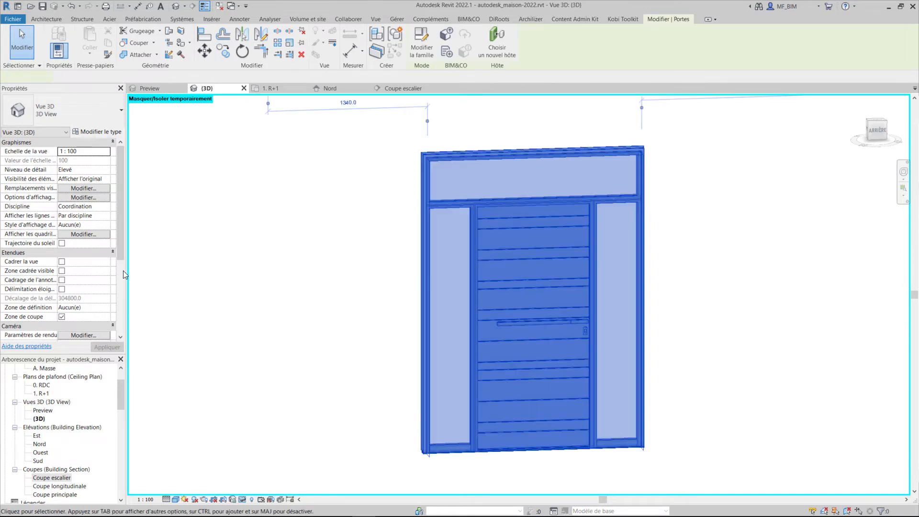
left_click(91, 225)
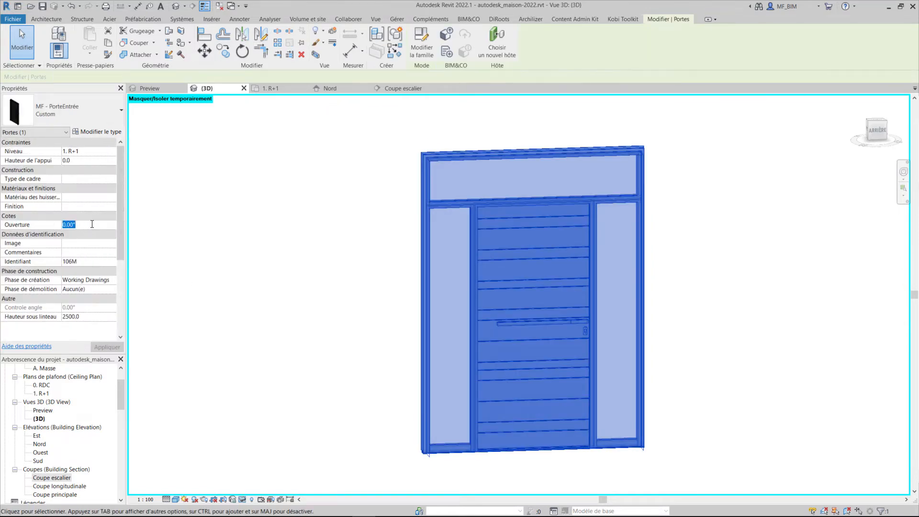
type("45")
left_click(777, 357)
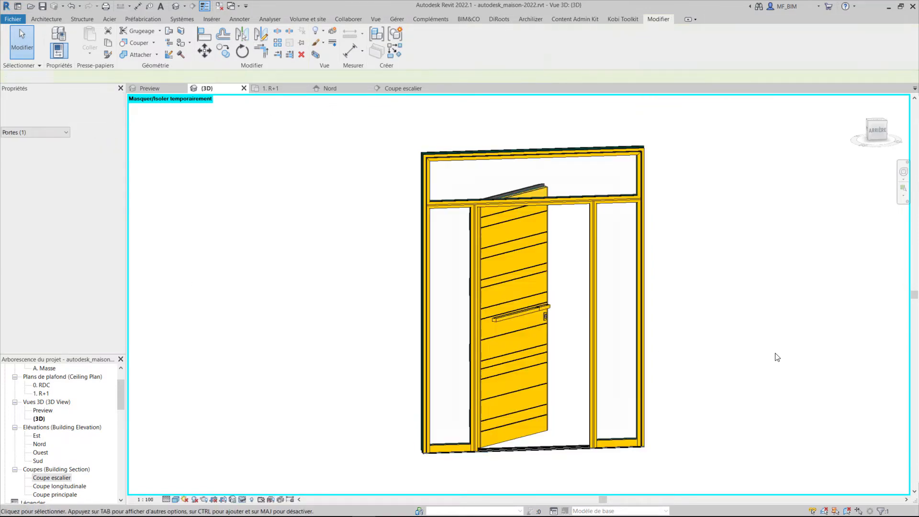
mouse_move(766, 358)
middle_mouse_down("shift")
mouse_move(519, 381)
mouse_move(790, 375)
mouse_move(688, 386)
mouse_move(804, 364)
mouse_move(752, 361)
middle_mouse_up("shift")
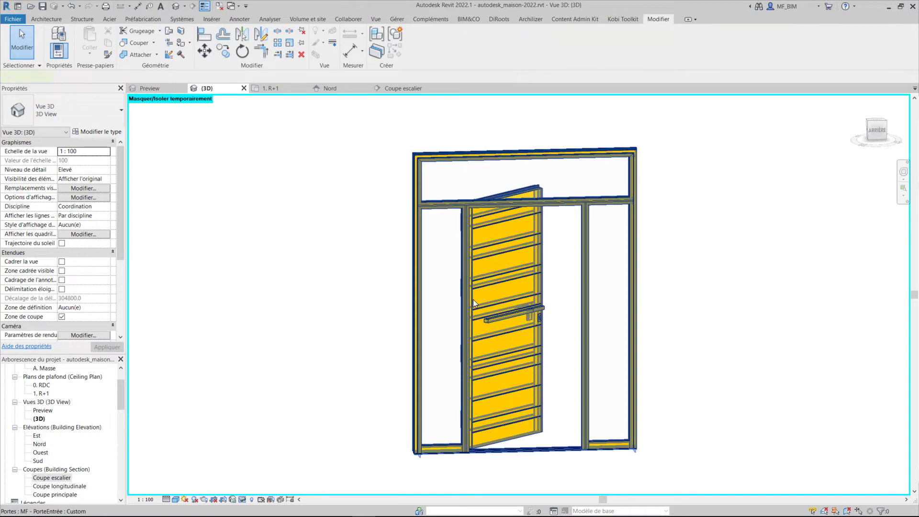
Set the door's Ouverture to 90° and view the opened panel from different angles.
left_click(474, 299)
left_click(108, 226)
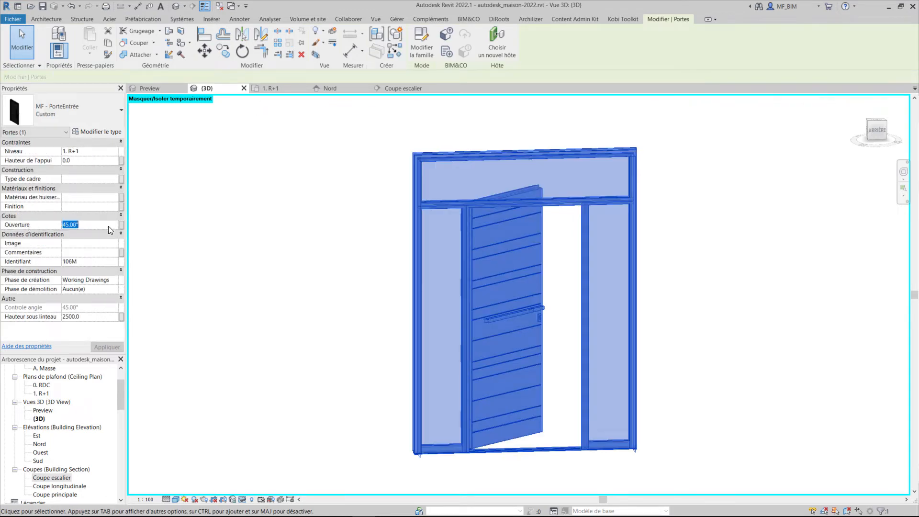
type("90")
left_click(749, 308)
middle_click_drag(749, 308, 441, 393, "shift")
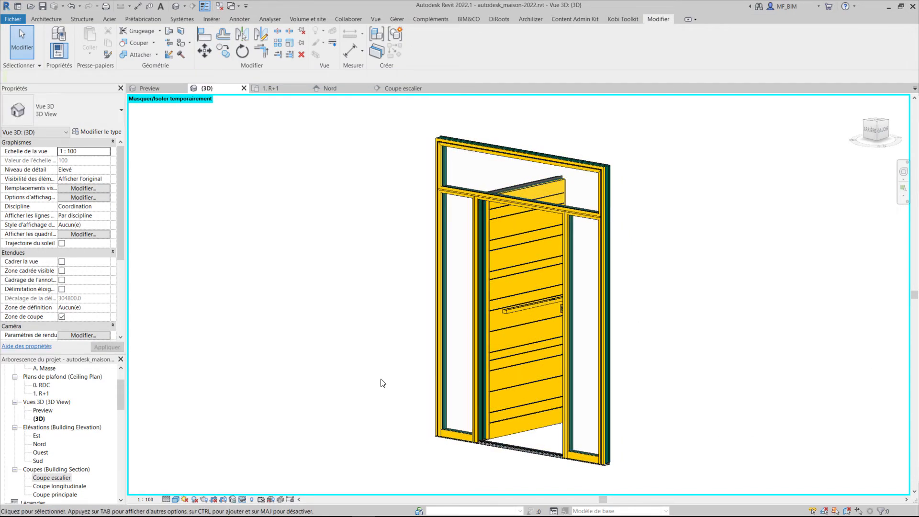
middle_click_drag(382, 383, 433, 352, "shift")
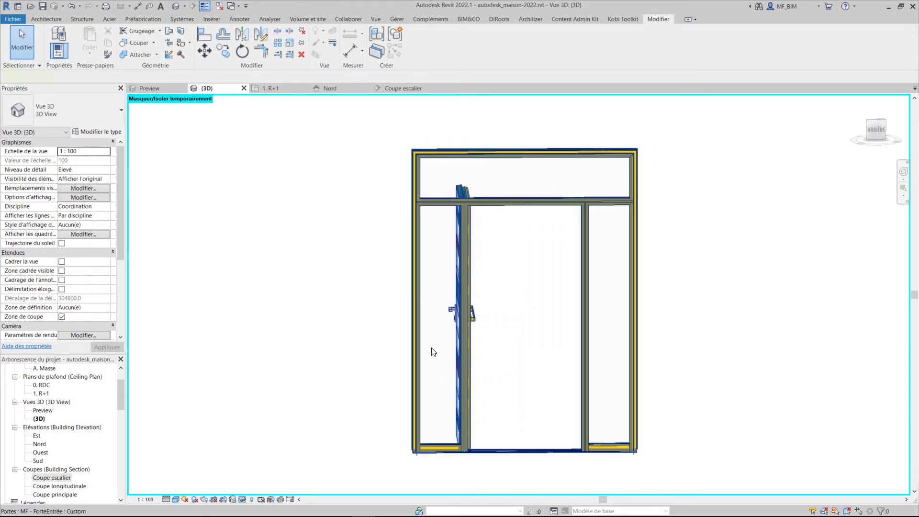
Close the door again by setting Ouverture to 0°, then deselect it.
left_click(434, 352)
left_click(88, 225)
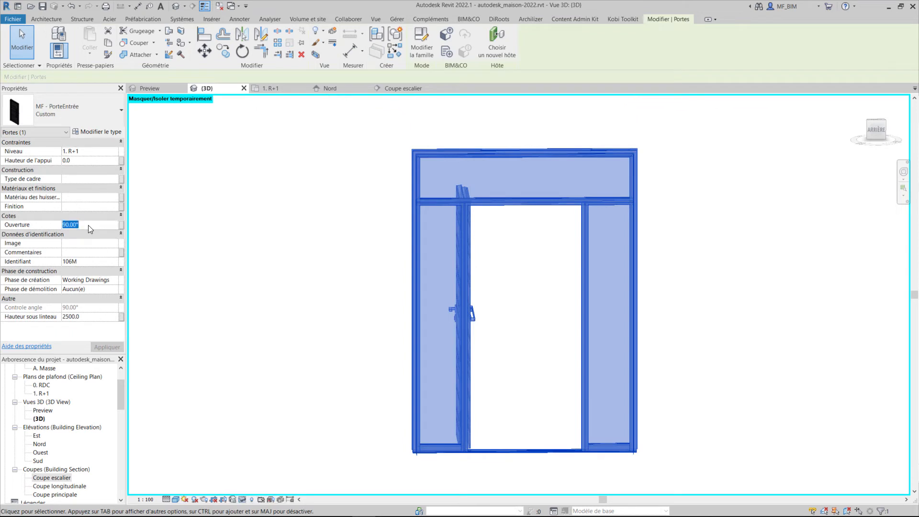
type("0")
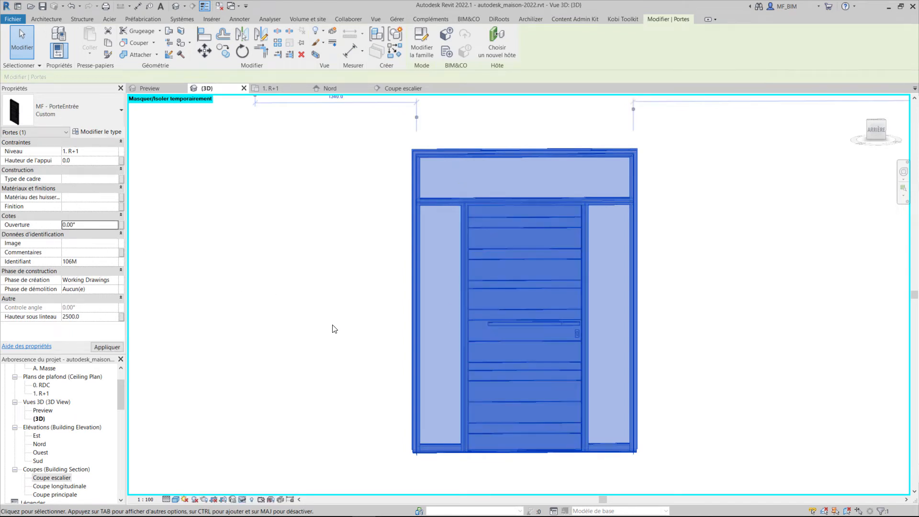
left_click(324, 321)
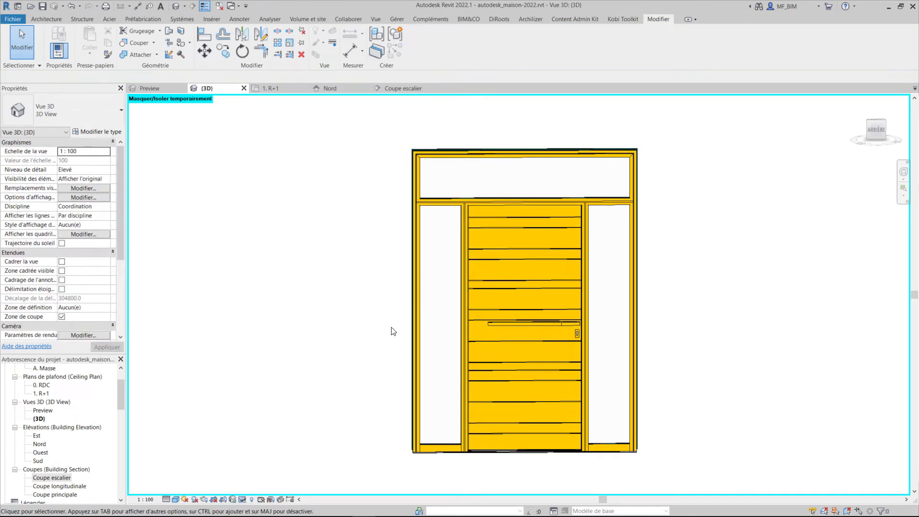
Reset the temporary isolation and view the entrance door in the house facade.
key("h")
key("r")
scroll(365, 310, "down", 1)
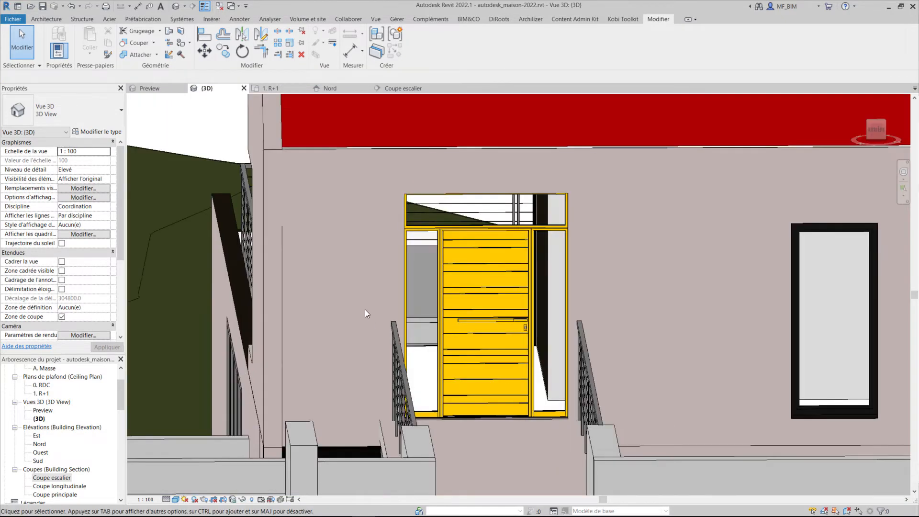
scroll(364, 309, "down", 3)
mouse_move(439, 324)
middle_mouse_down("shift")
mouse_move(376, 340)
mouse_move(443, 331)
middle_mouse_up("shift")
left_click(452, 316)
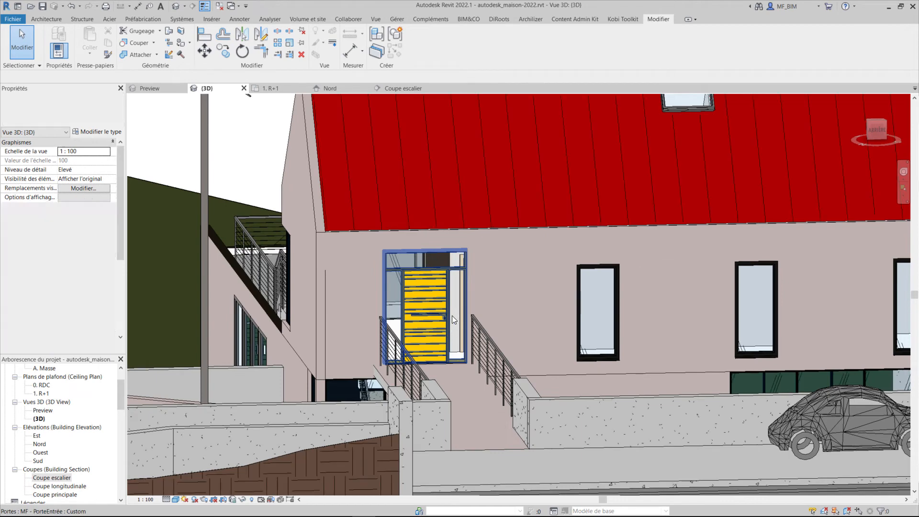
scroll(734, 334, "up", 1)
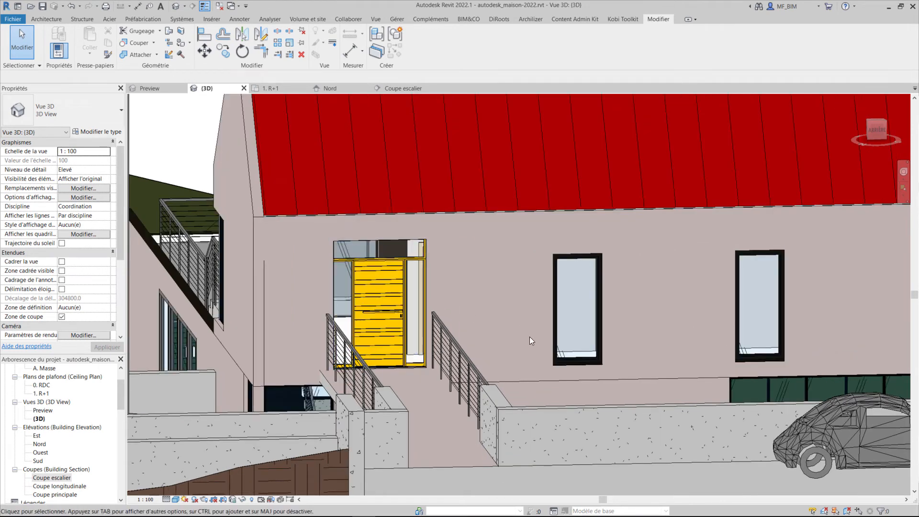
middle_click_drag(529, 337, 398, 320, "shift")
In the entrance door's Custom type, set Hauteur to 2150 and Largeur to 1400.
left_click(397, 318)
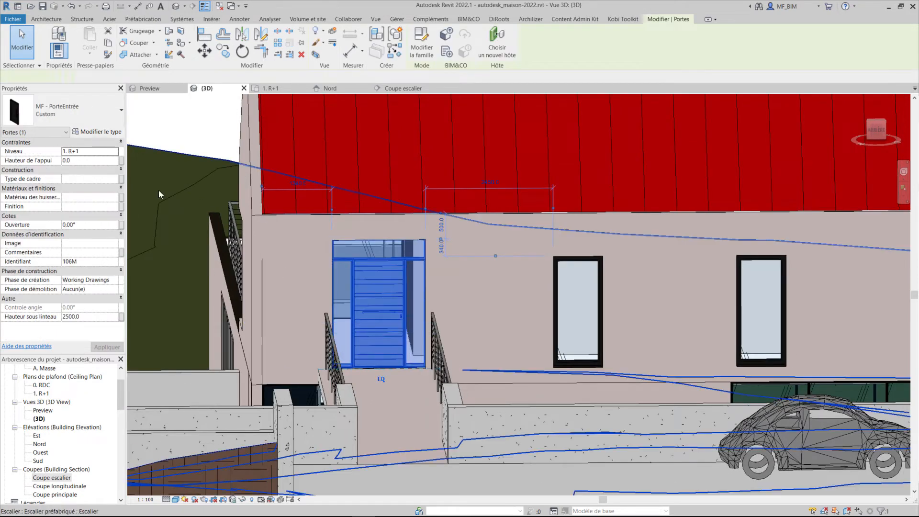
left_click(97, 132)
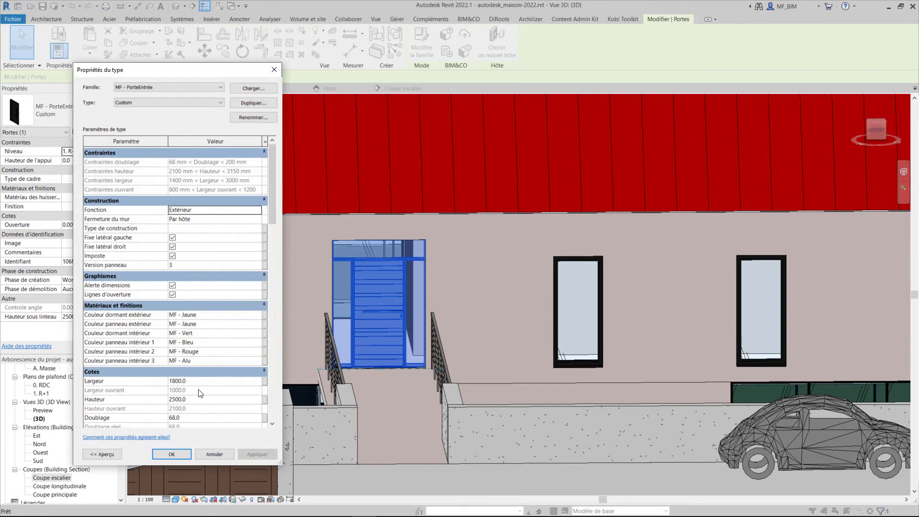
left_click(196, 401)
type("215")
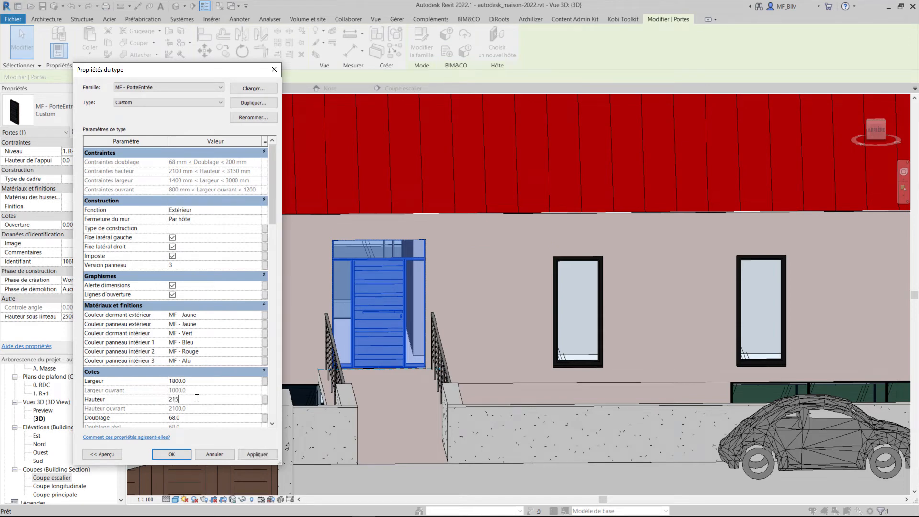
type("0")
left_click(207, 383)
type("1400")
scroll(215, 402, "down", 3)
scroll(209, 360, "up", 3)
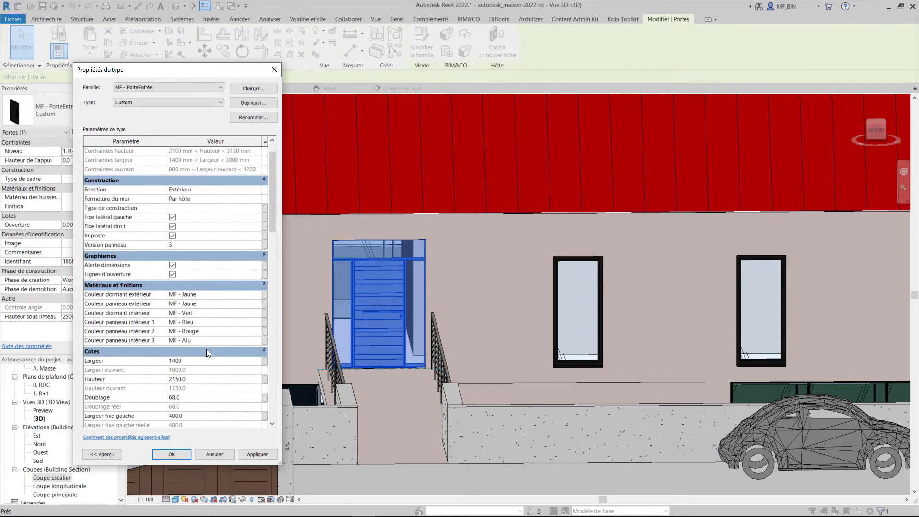
Turn off Imposte and Fixe latéral gauche in the entrance door's Custom type, apply the changes and deselect the door.
left_click(173, 236)
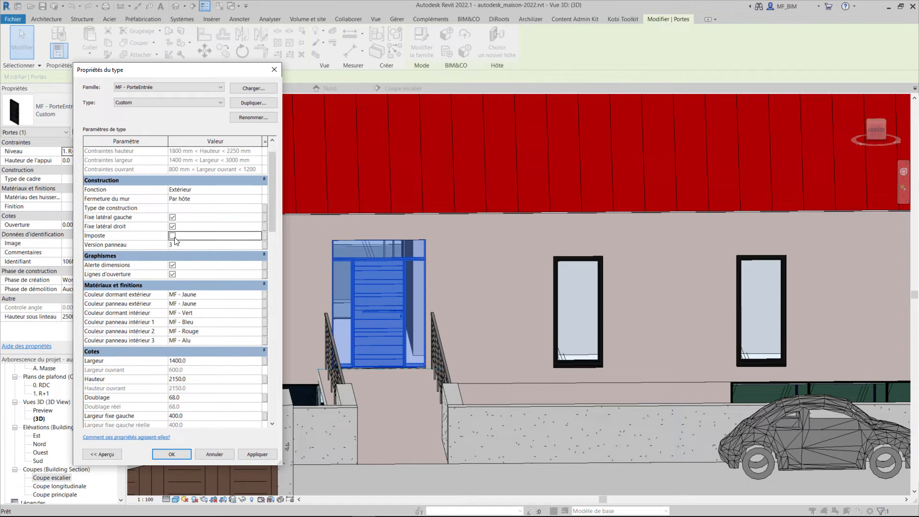
left_click(172, 218)
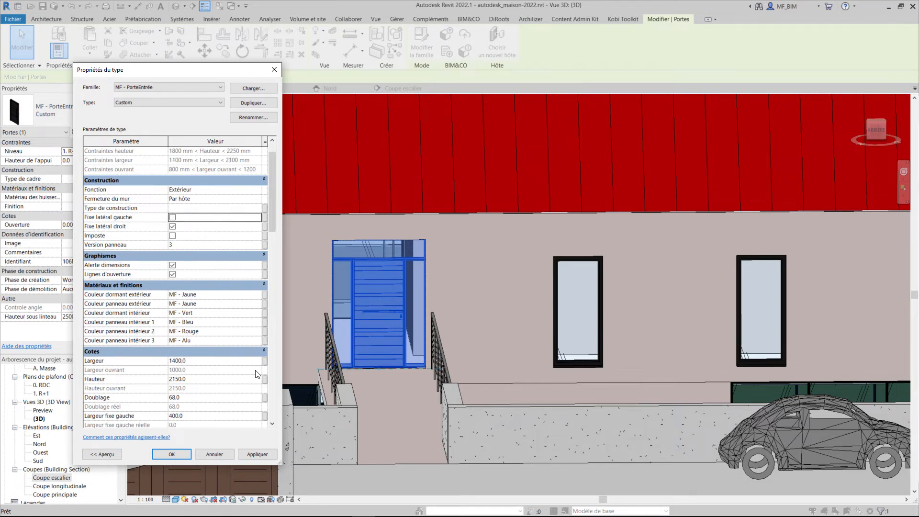
scroll(253, 417, "down", 1)
left_click(255, 453)
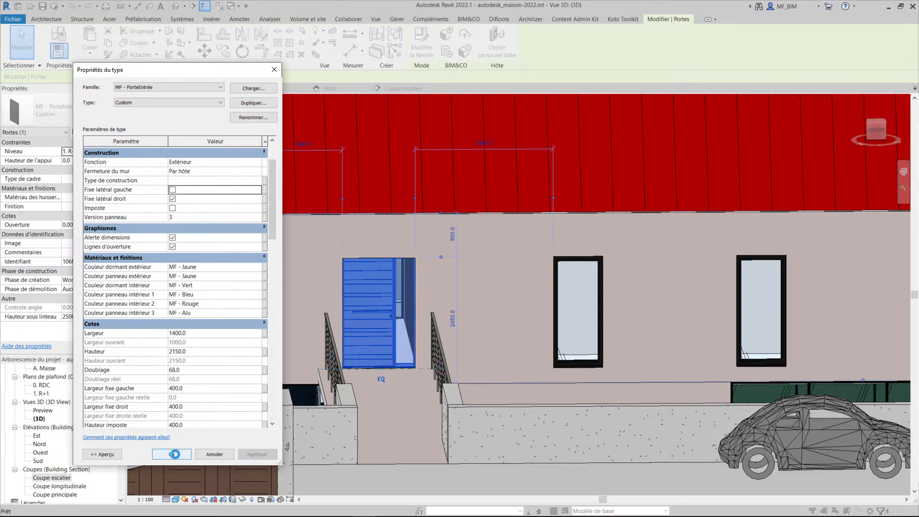
left_click(175, 454)
middle_click_drag(536, 398, 516, 380, "shift")
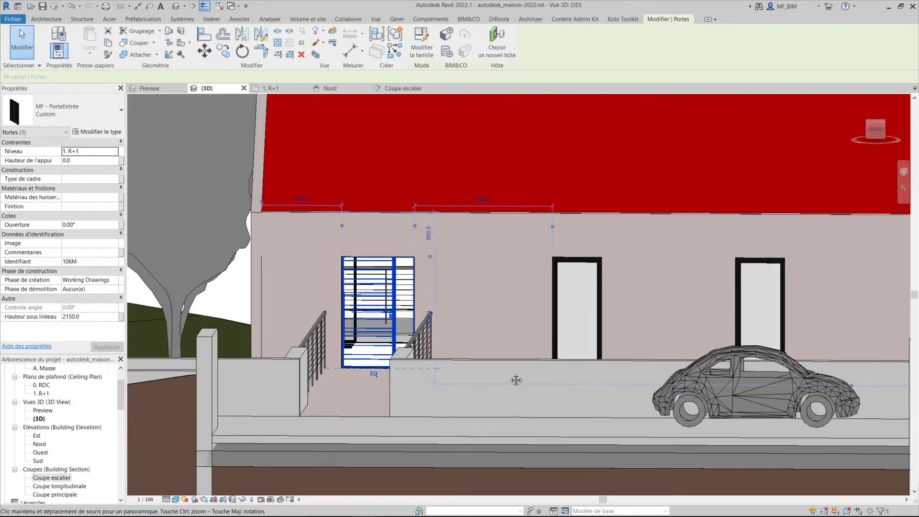
key("Escape")
middle_click_drag(366, 346, 364, 370, "shift")
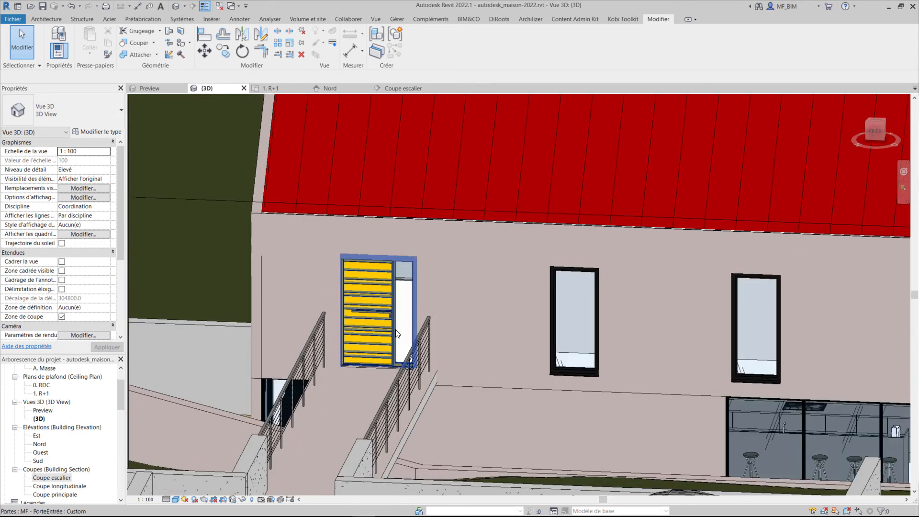
Review the entrance door's Custom type parameters, from the constraints down to the dimensions, without changing anything.
left_click(397, 334)
middle_click_drag(397, 334, 342, 315, "shift")
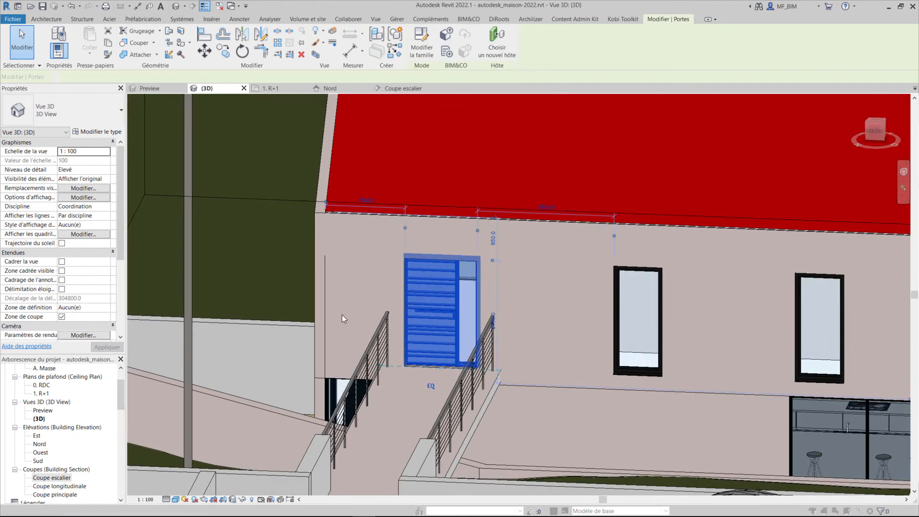
key("t")
key("p")
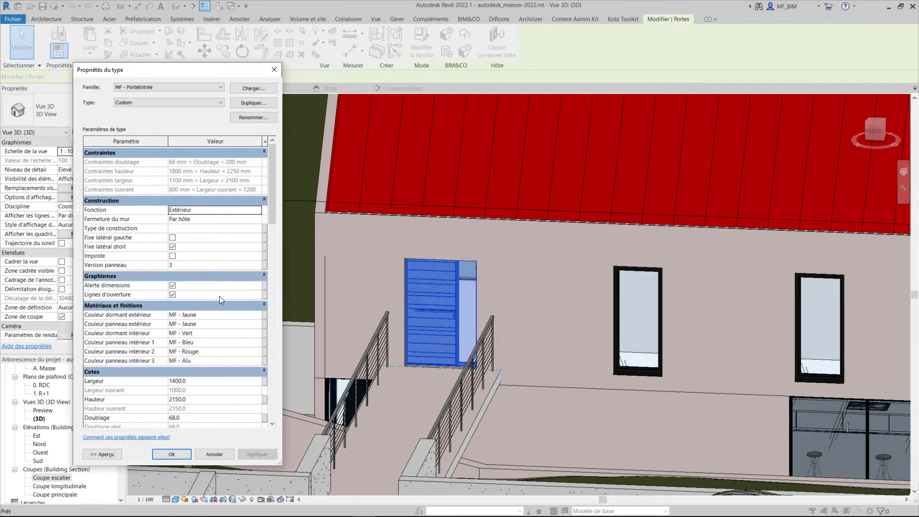
scroll(225, 298, "down", 2)
scroll(192, 321, "down", 5)
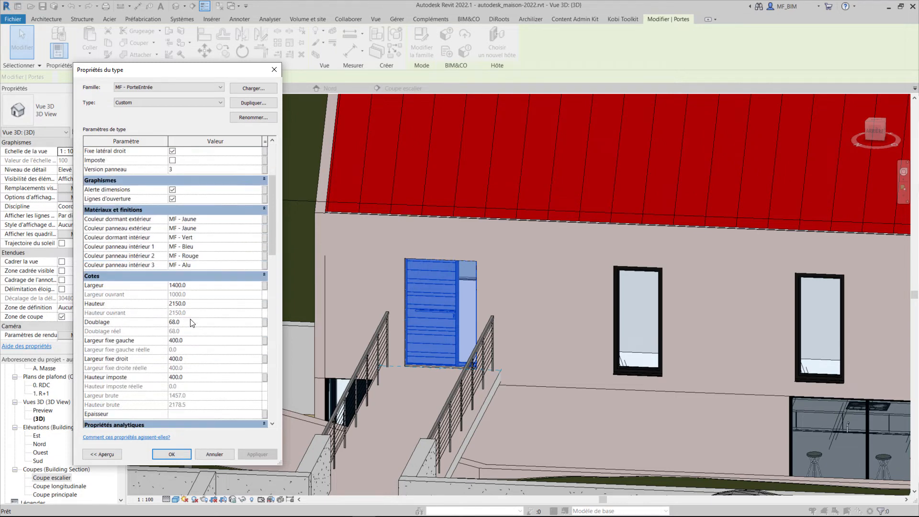
scroll(206, 320, "up", 7)
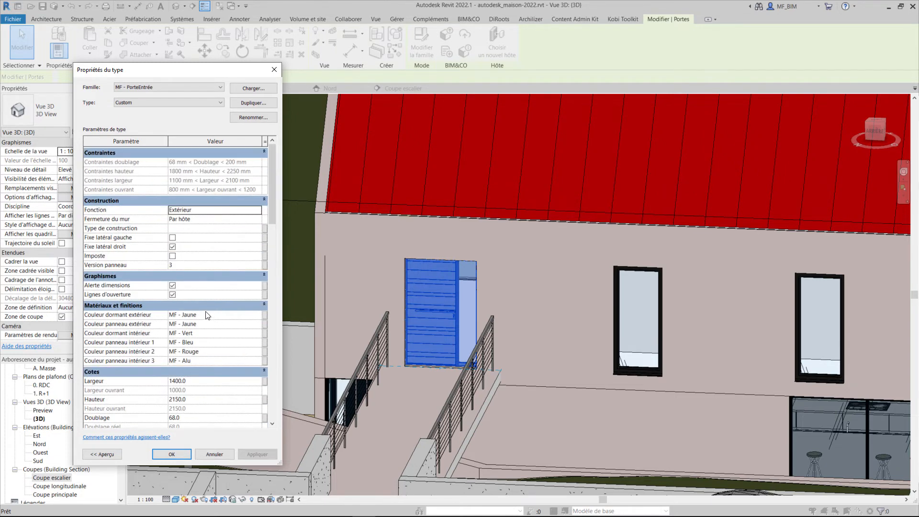
key("Escape")
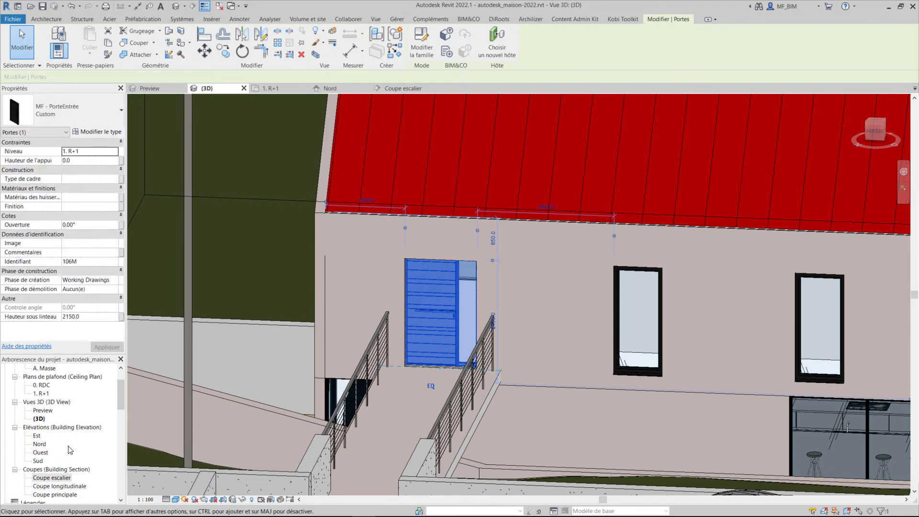
Open the Nomenclature des portes schedule and examine the entrance door's values across all columns.
left_click_drag(119, 398, 119, 415)
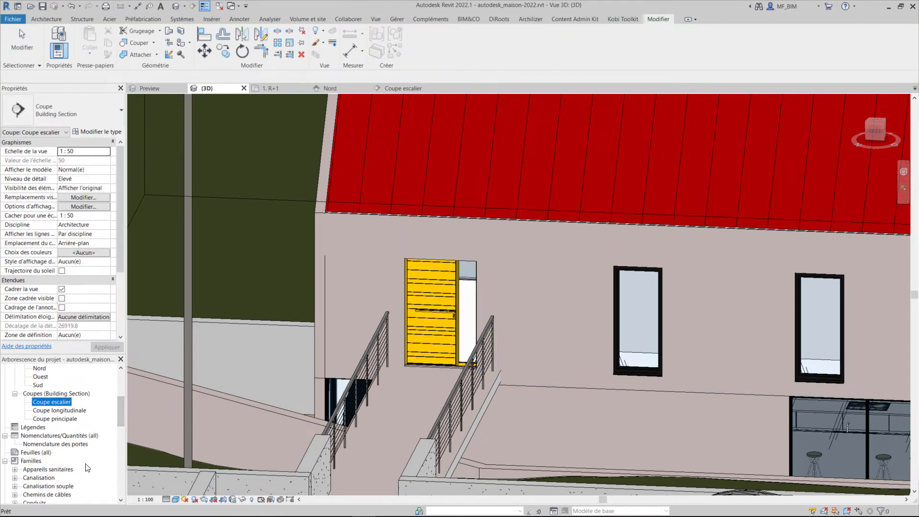
left_click(72, 444)
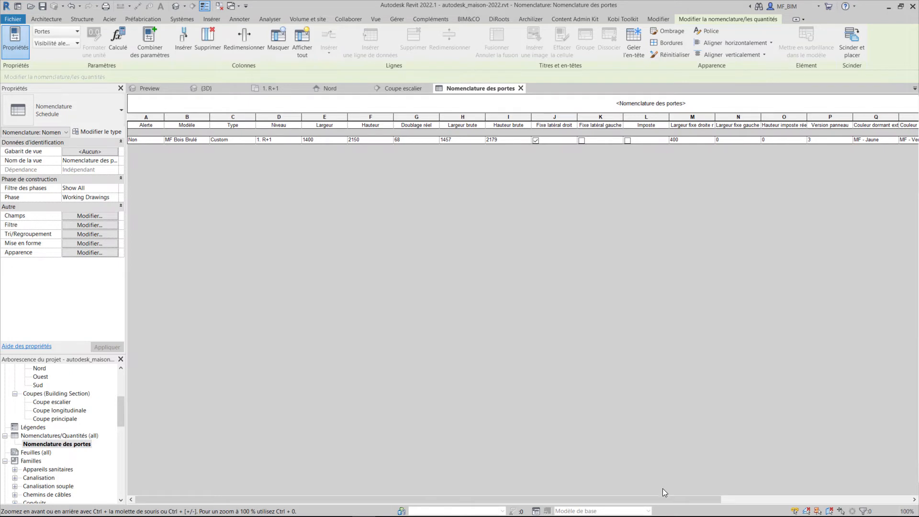
left_click_drag(662, 500, 781, 497)
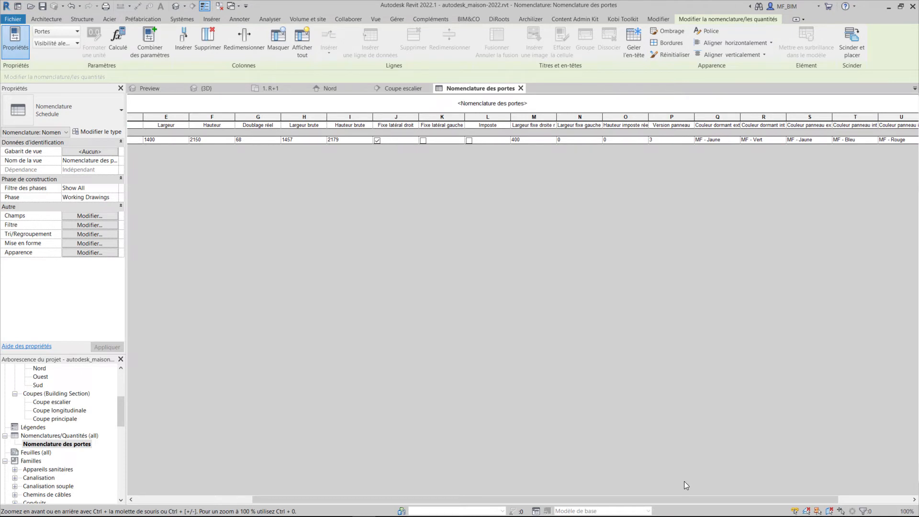
left_click_drag(684, 499, 760, 499)
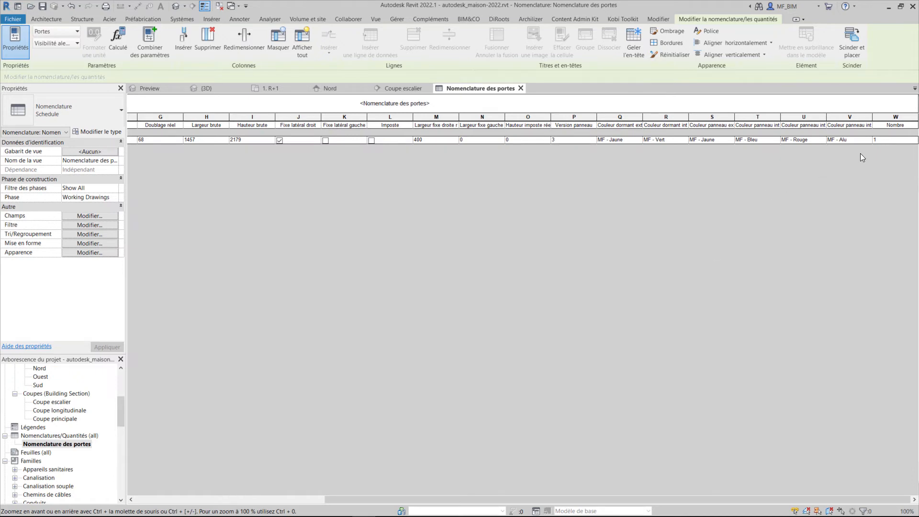
In the door schedule, set interior panel colours 3 and 2 to MF - Bleu, accepting the change for the whole type.
left_click(848, 140)
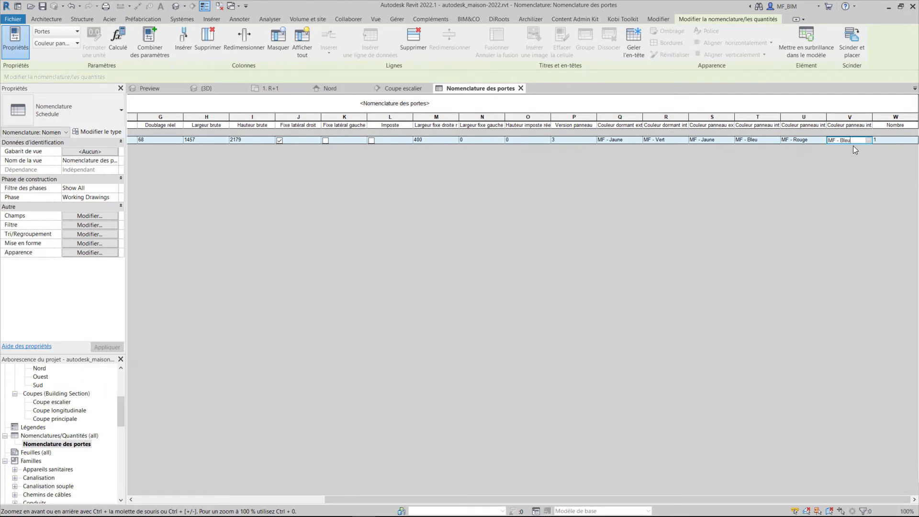
left_click(805, 140)
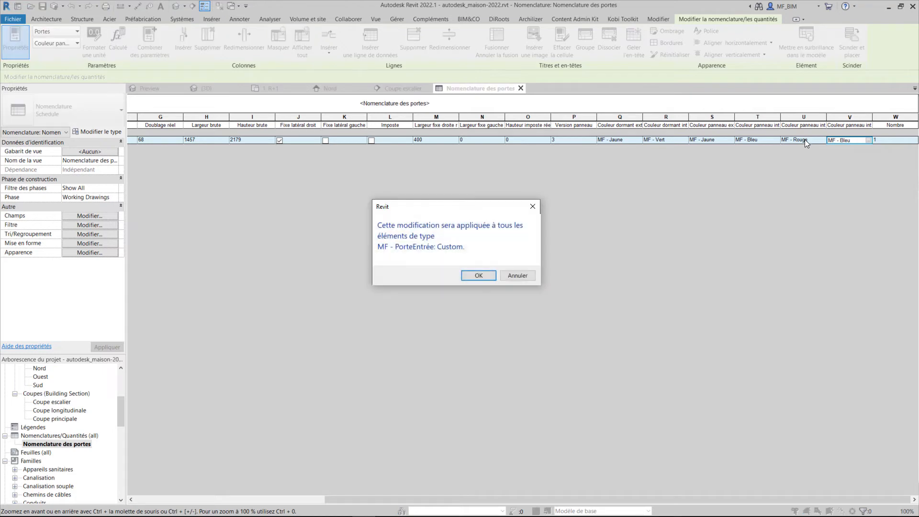
left_click(480, 275)
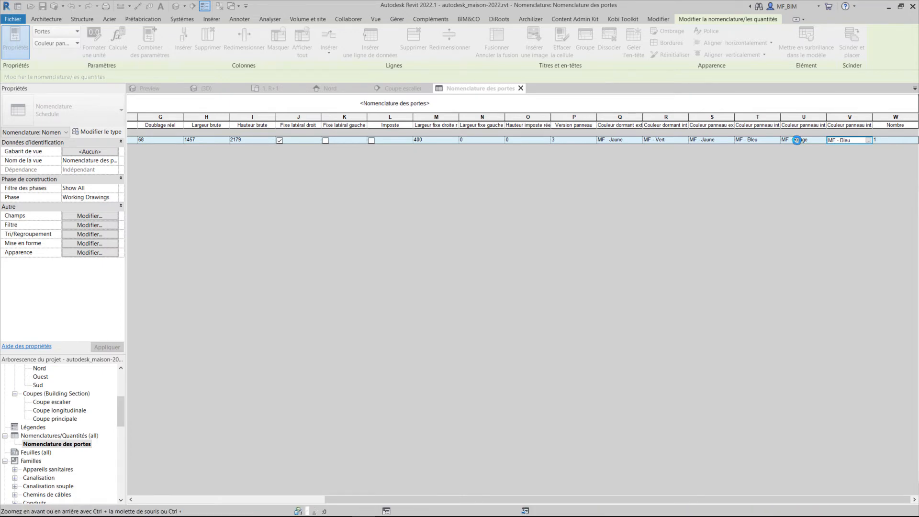
left_click(797, 139)
left_click_drag(795, 140, 813, 140)
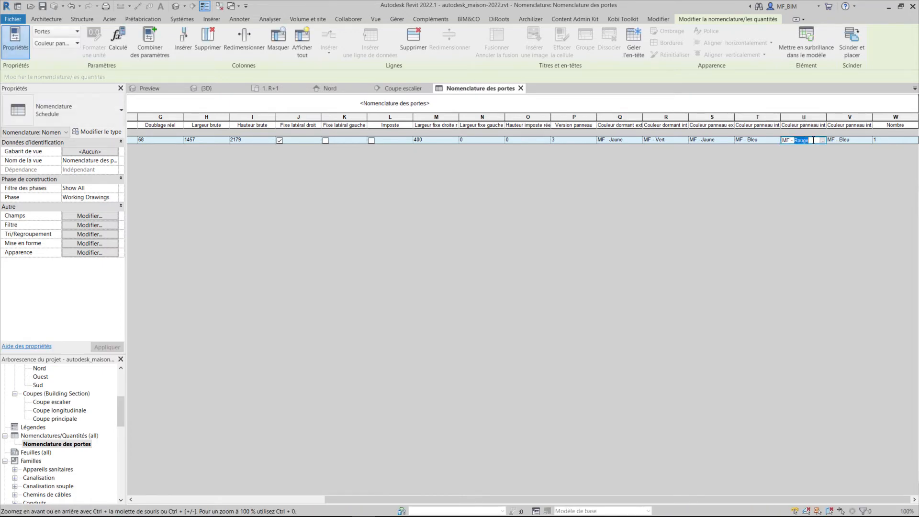
type("Bleu")
key("Return")
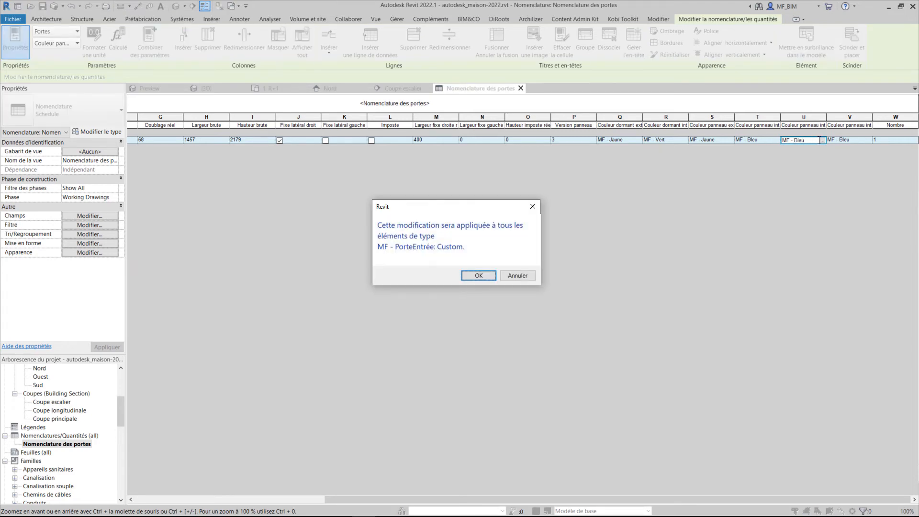
left_click(465, 280)
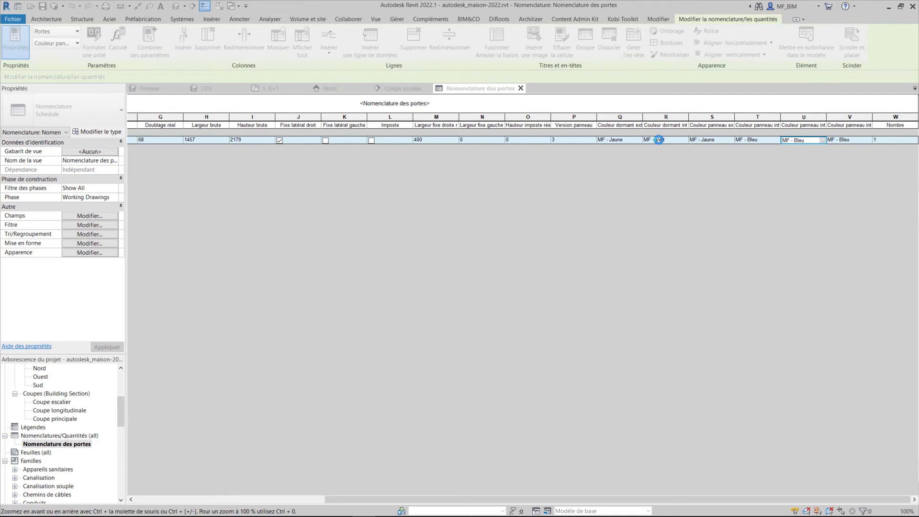
Set the door's interior frame colour (Couleur dormant intérieur) to MF - Bleu in the schedule and accept the type-wide change.
left_click(657, 140)
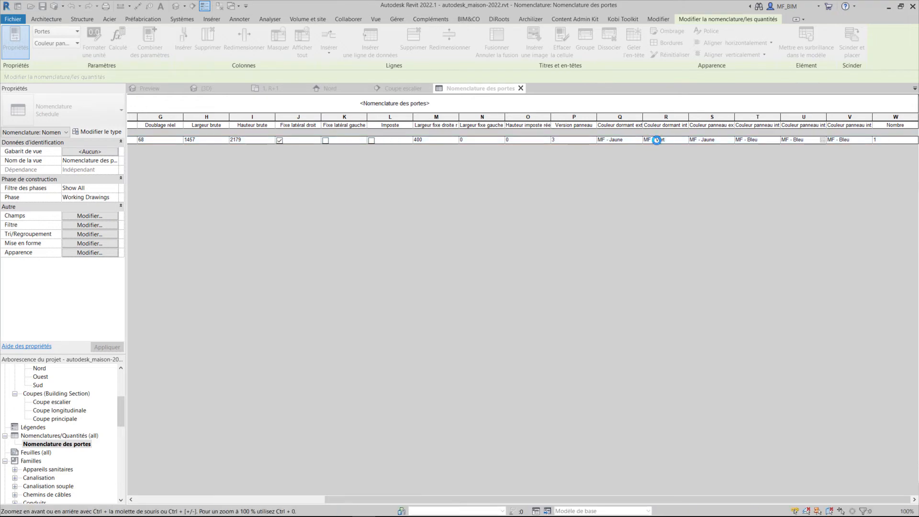
left_click_drag(656, 140, 674, 140)
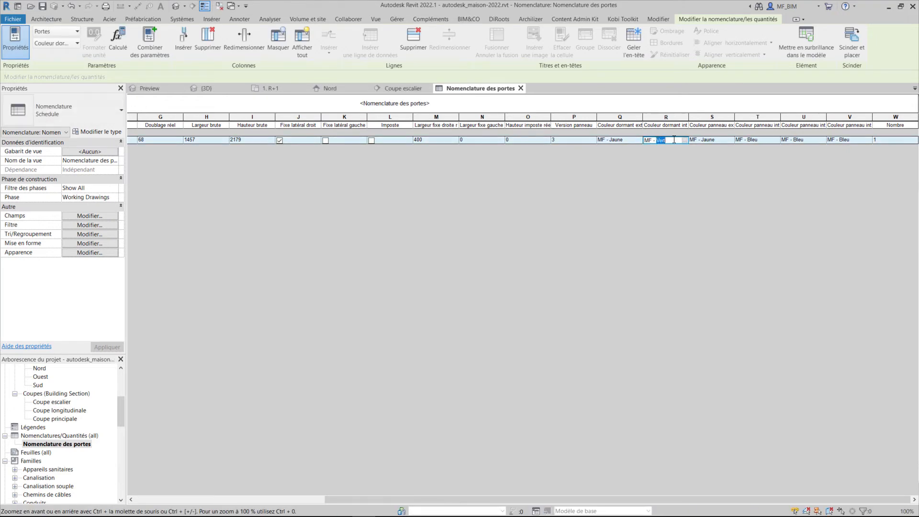
type("Bleu")
key("Return")
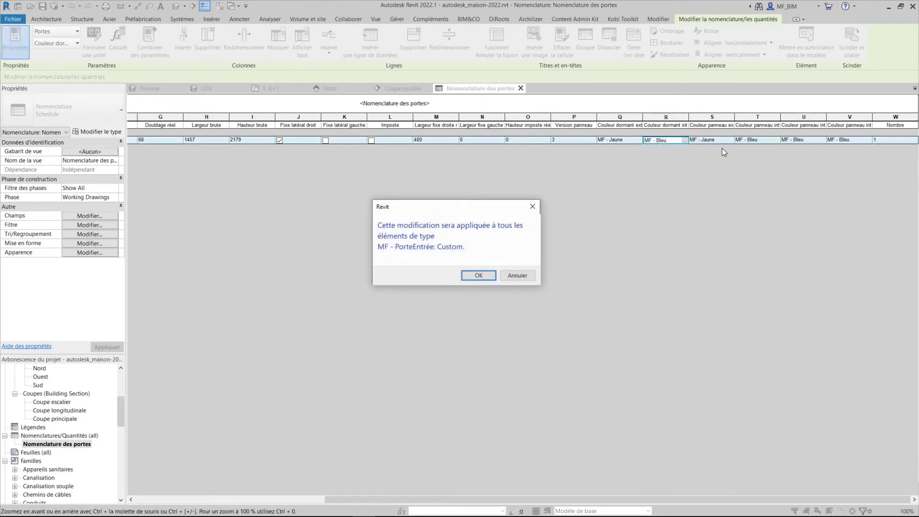
left_click(478, 275)
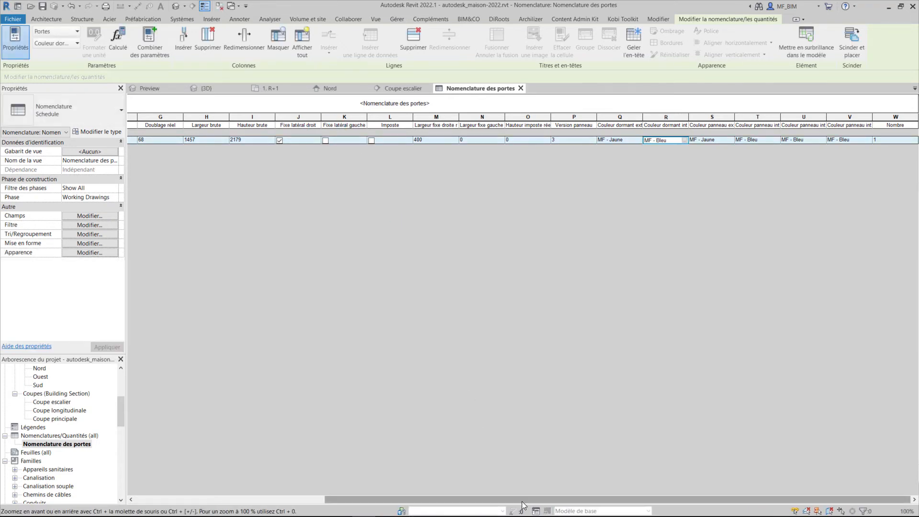
Enable Fixe latéral gauche for the entrance door in the schedule and accept the type-wide change.
left_click_drag(503, 499, 313, 500)
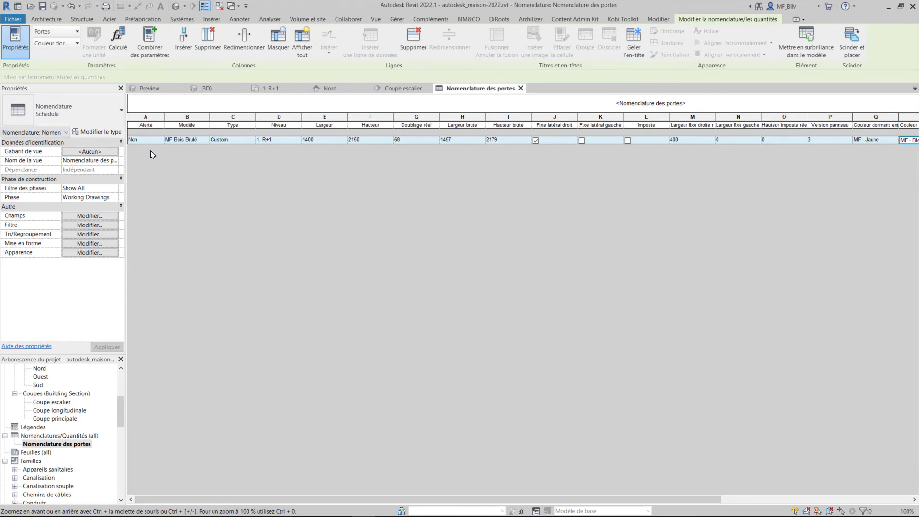
left_click(690, 140)
left_click(582, 141)
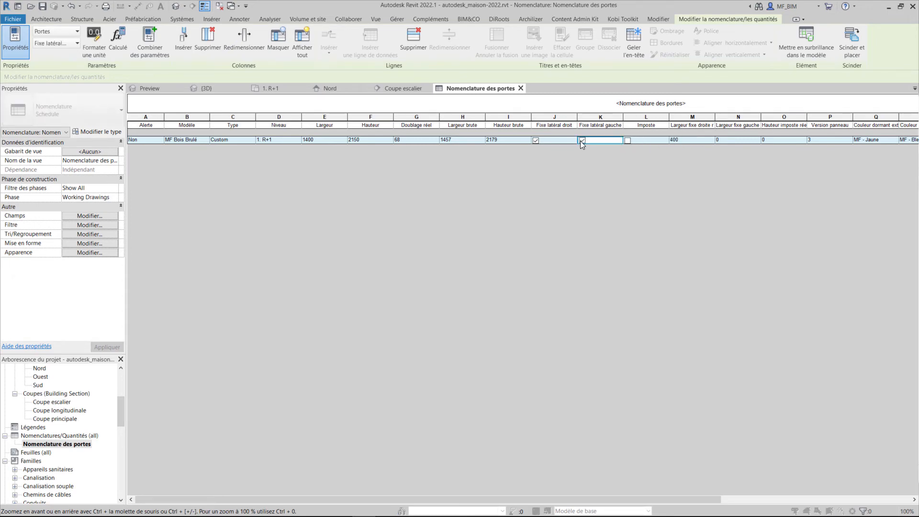
left_click(482, 274)
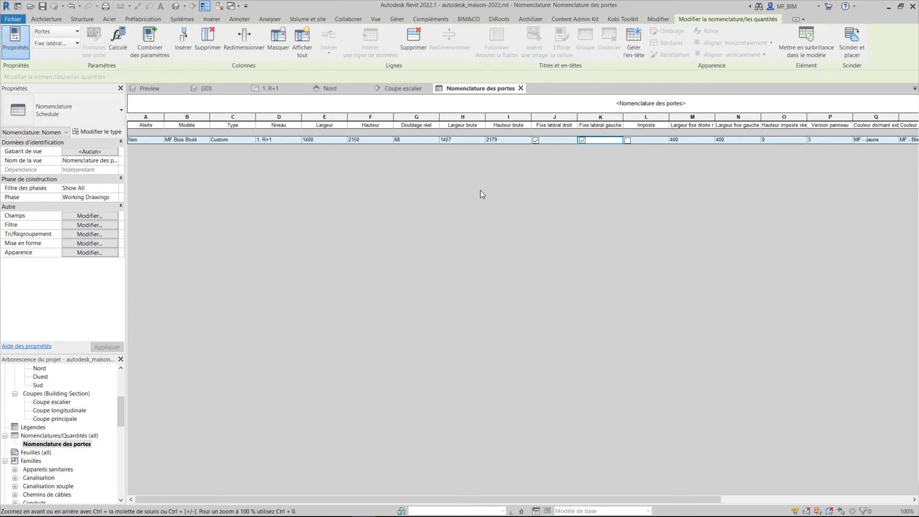
Set the entrance door's Largeur to 1200 in the schedule and accept the type-wide change.
left_click(318, 140)
left_click_drag(318, 139, 304, 141)
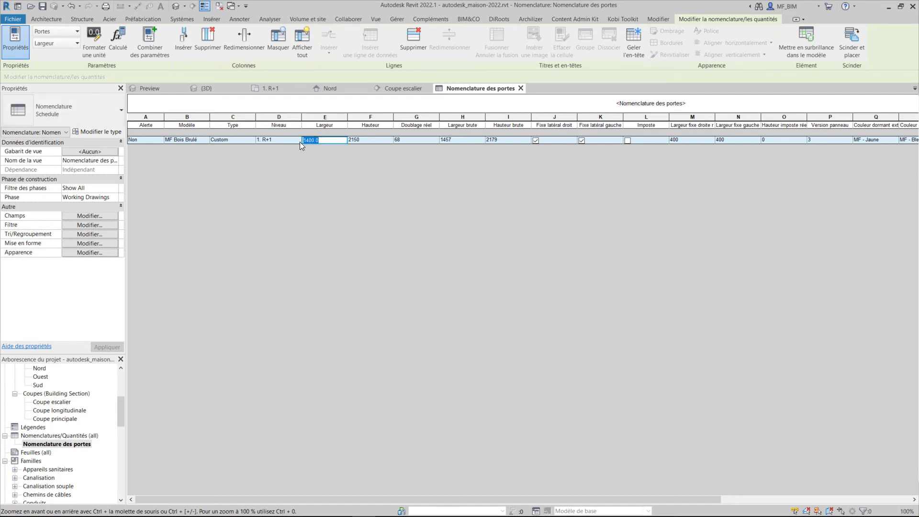
type("1")
key("Return")
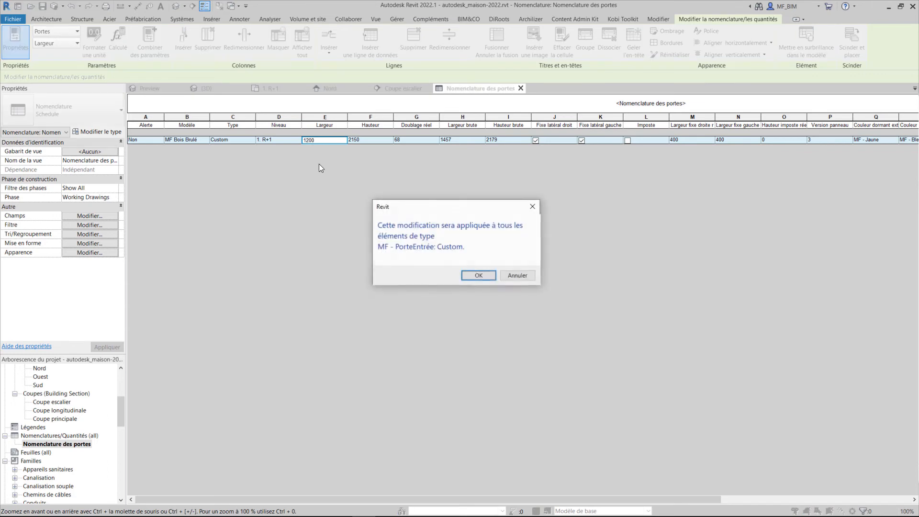
left_click(483, 276)
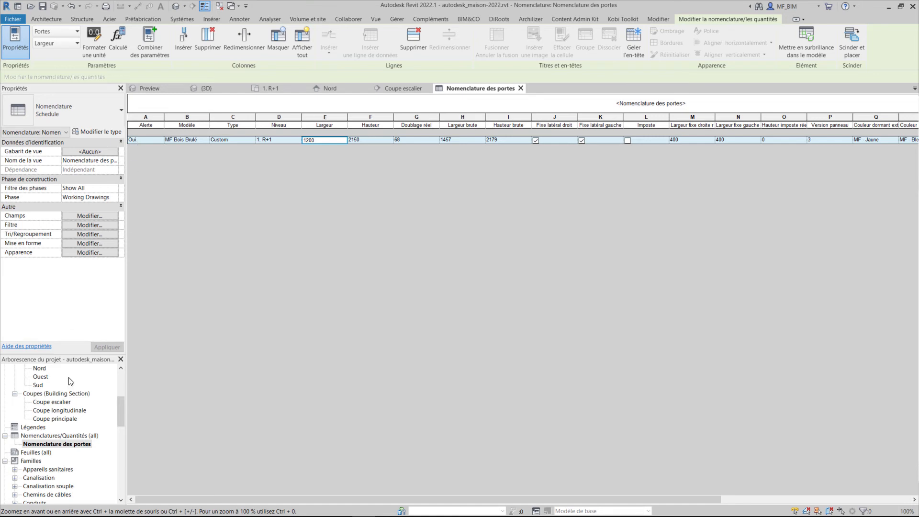
Open the 1. R+1 floor plan, dismiss the save reminder and select the entrance door with its dimension alert.
scroll(67, 438, "up", 3)
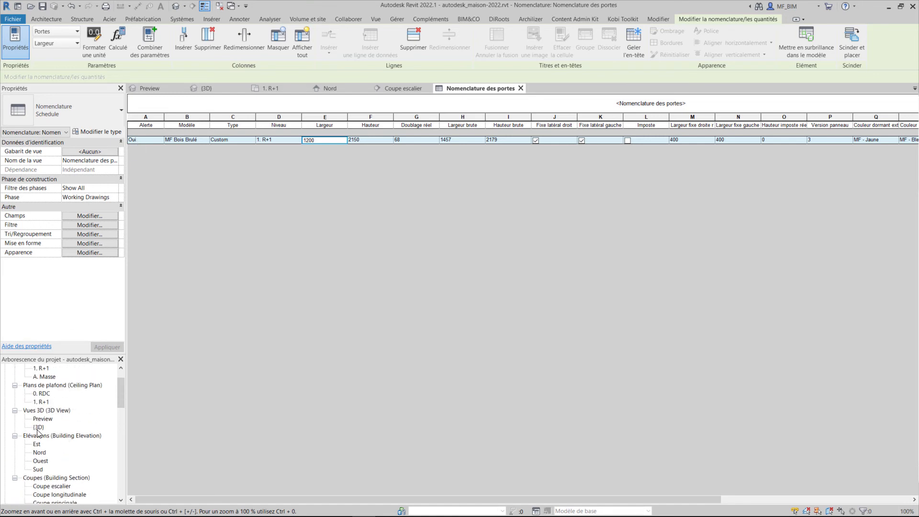
left_click(38, 427)
scroll(42, 379, "up", 2)
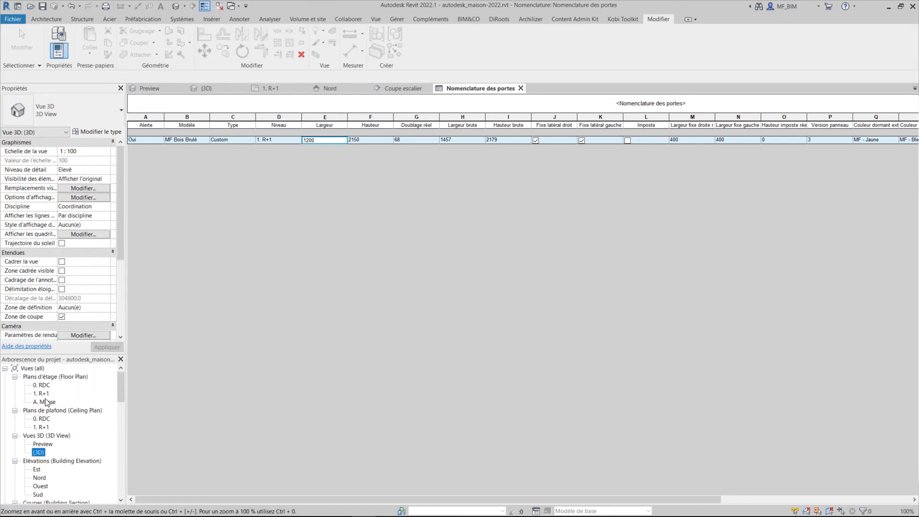
double_click(43, 393)
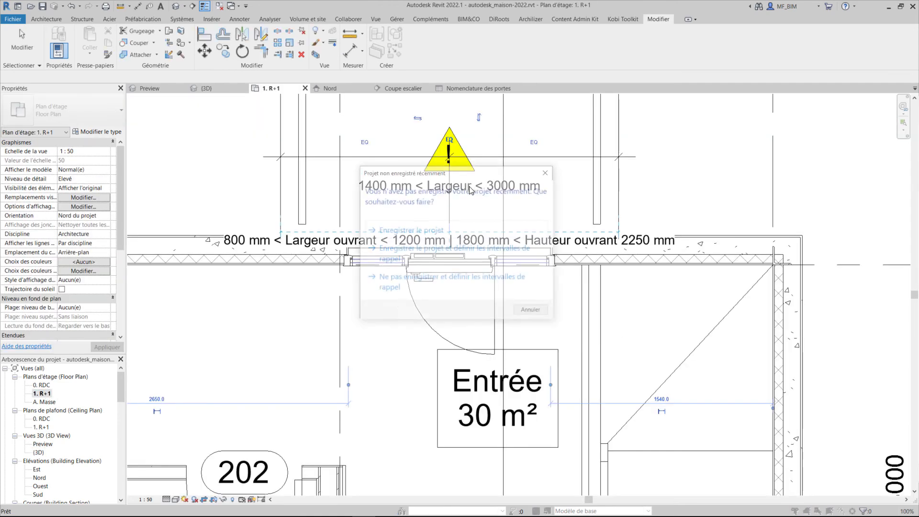
left_click(545, 173)
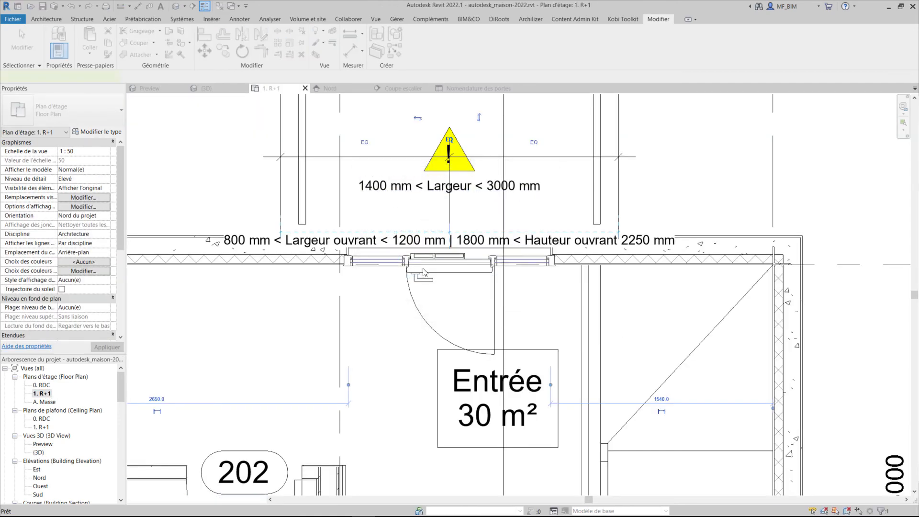
scroll(423, 273, "up", 2)
left_click(439, 282)
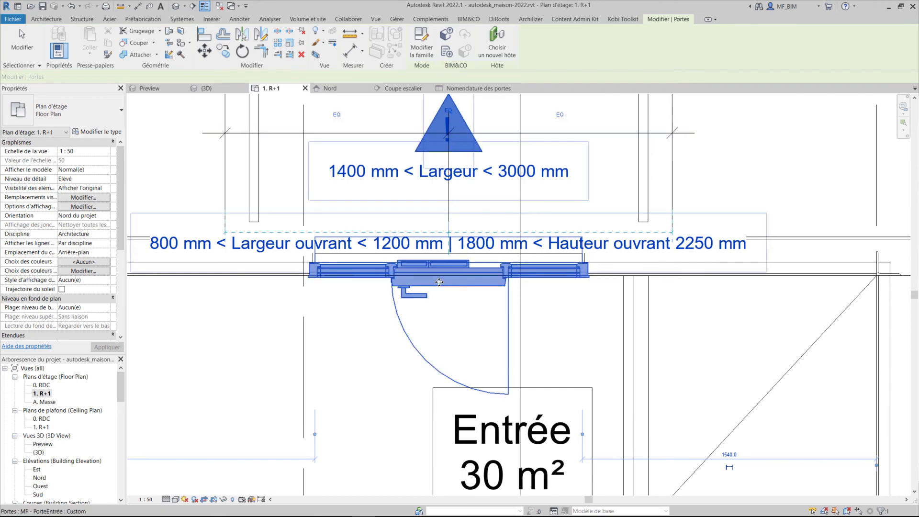
Set the entrance door's Largeur to 1800 in the Nomenclature des portes schedule and accept the type-wide change.
scroll(440, 282, "down", 2)
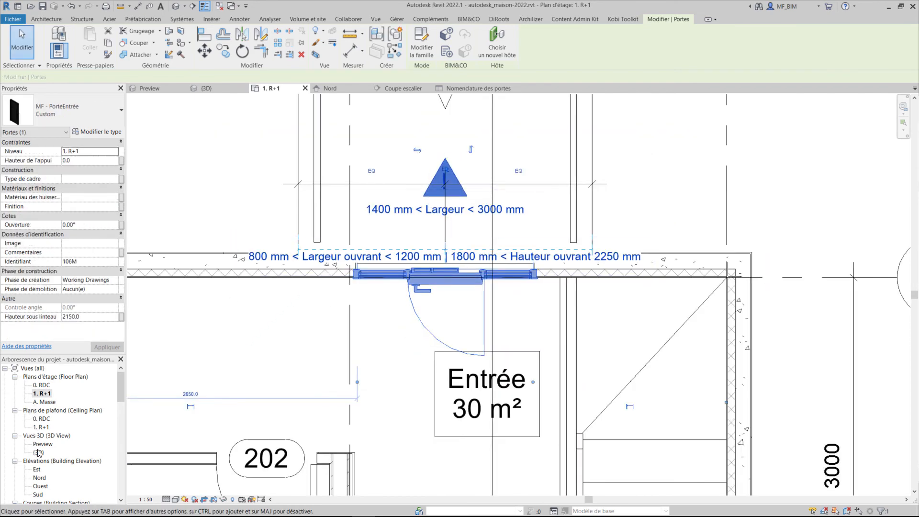
scroll(40, 453, "down", 3)
left_click(46, 472)
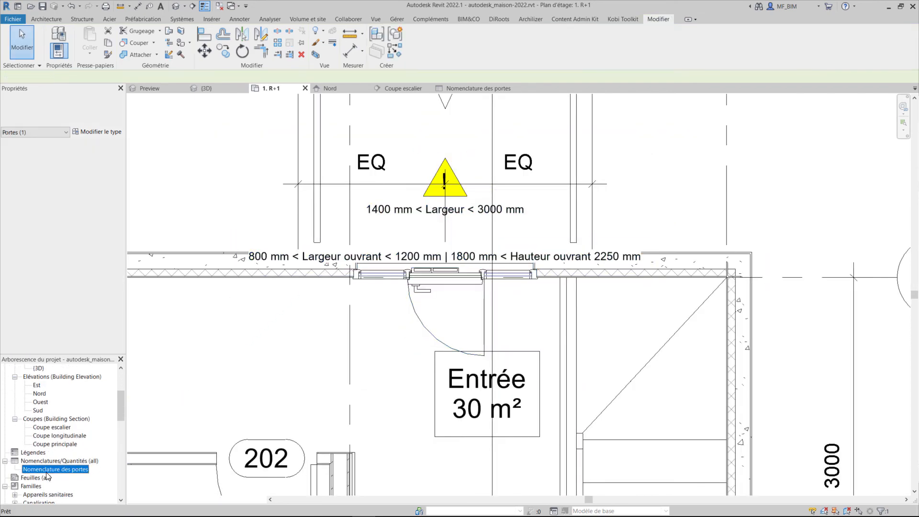
double_click(46, 470)
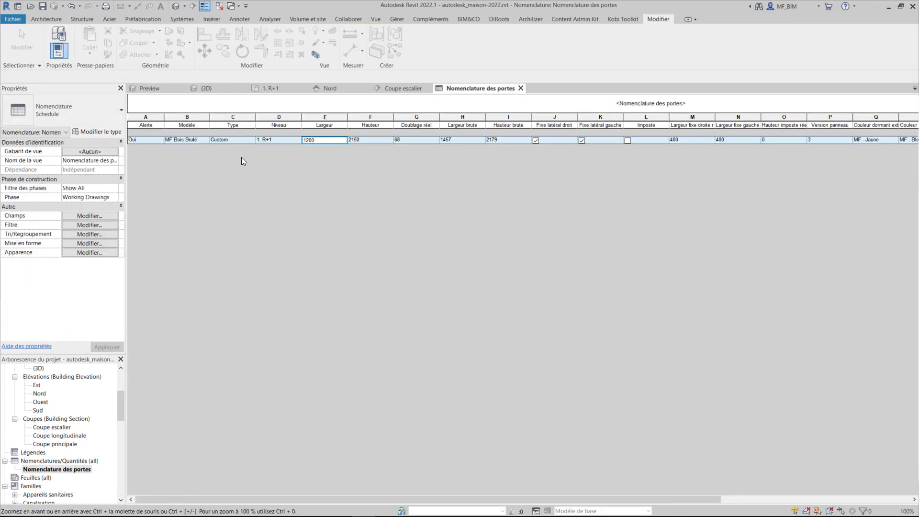
left_click(326, 141)
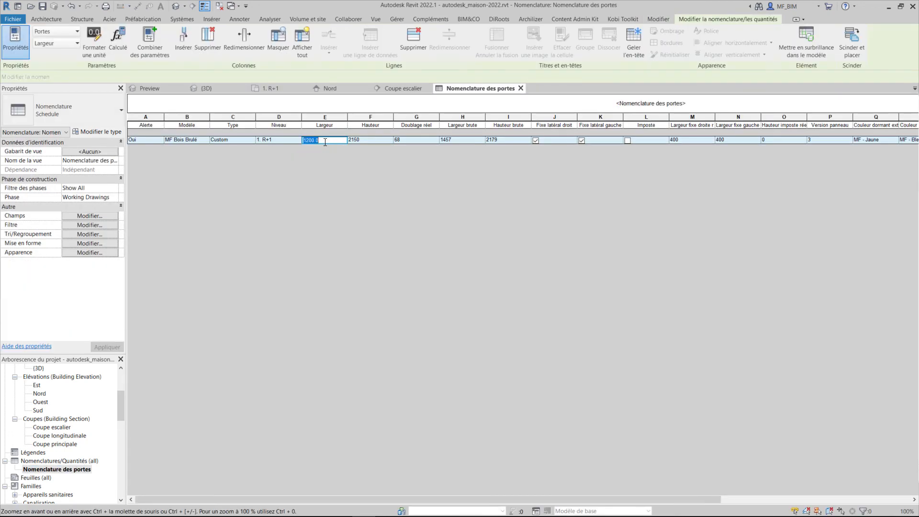
type("16")
type("00")
key("Return")
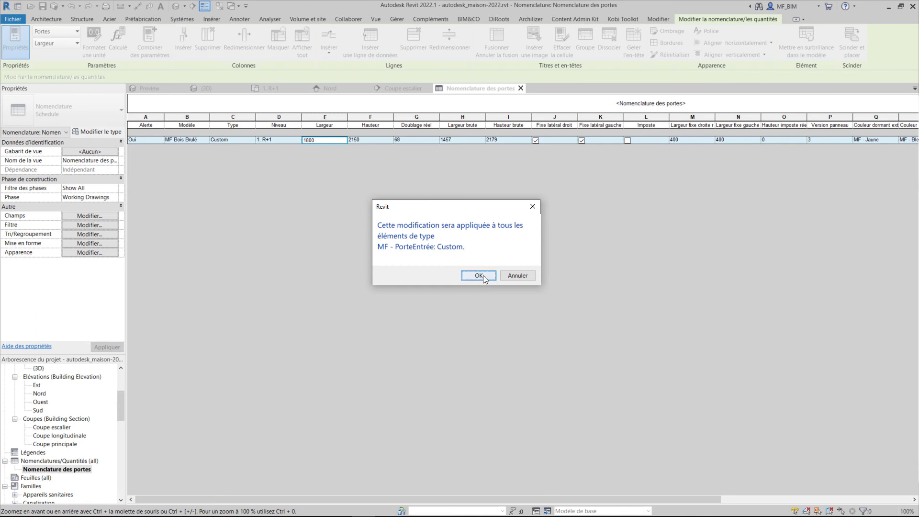
left_click(479, 274)
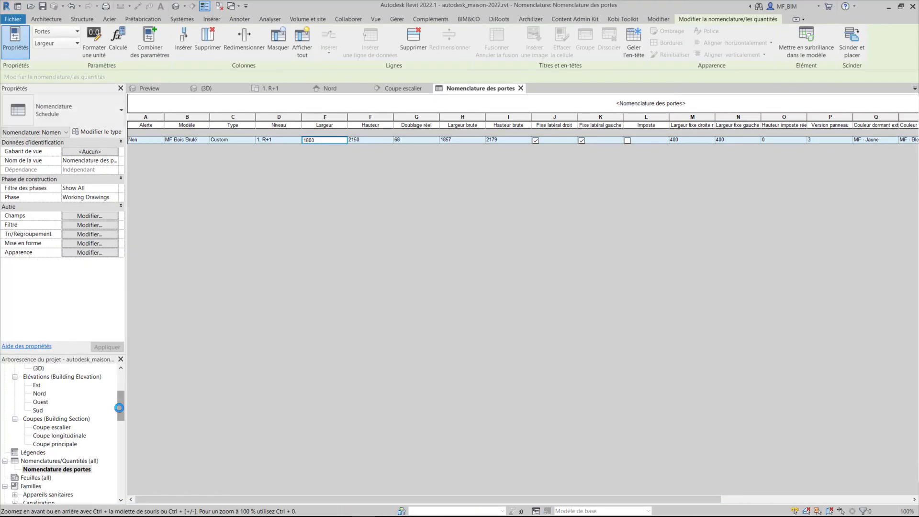
Open the 1. R+1 floor plan and select the entrance door to check its updated width and dimension alert.
left_click_drag(119, 410, 120, 386)
double_click(43, 394)
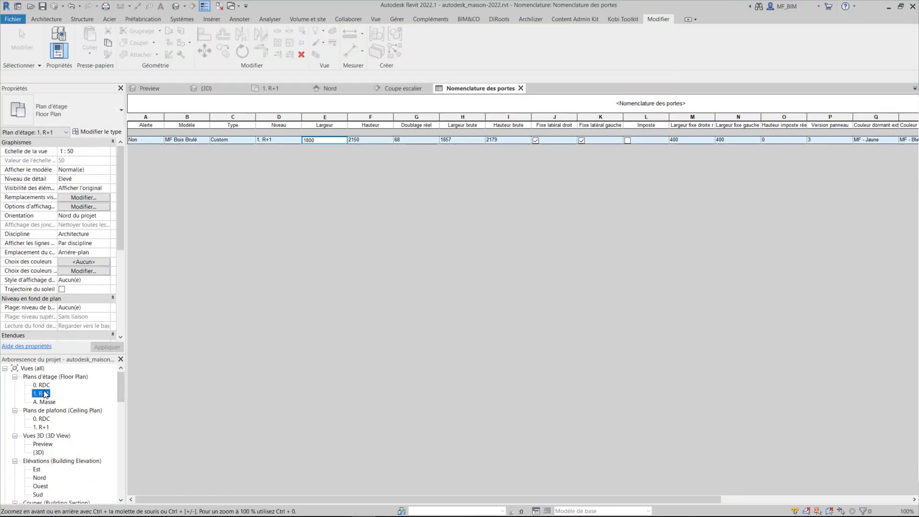
left_click(504, 273)
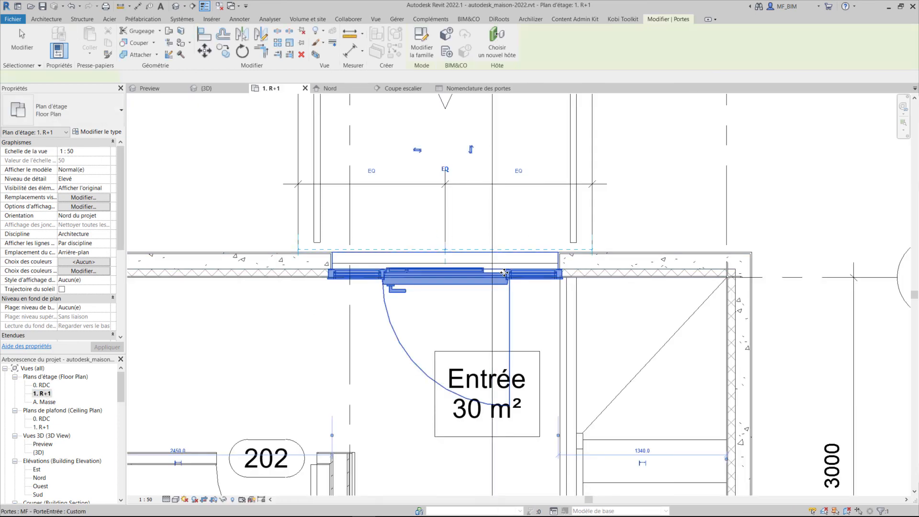
scroll(467, 311, "down", 1)
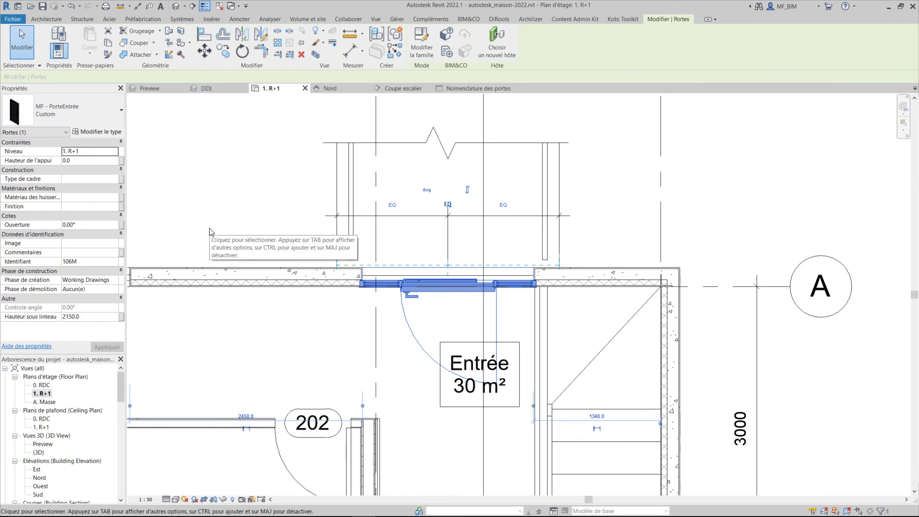
Temporarily isolate the entrance door in the {3D} view and examine its panel and frame from both sides.
key("ctrl+shift+Tab")
middle_click_drag(436, 341, 485, 350, "shift")
scroll(458, 318, "up", 4)
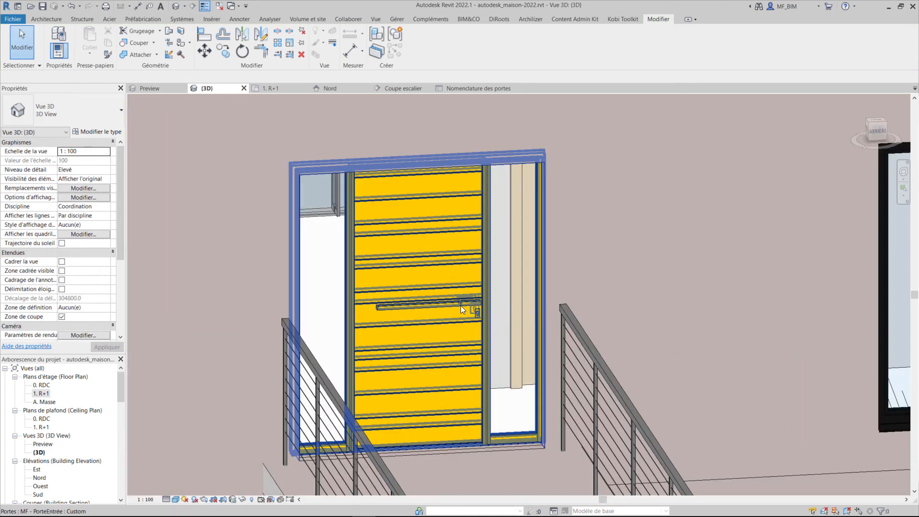
left_click(461, 305)
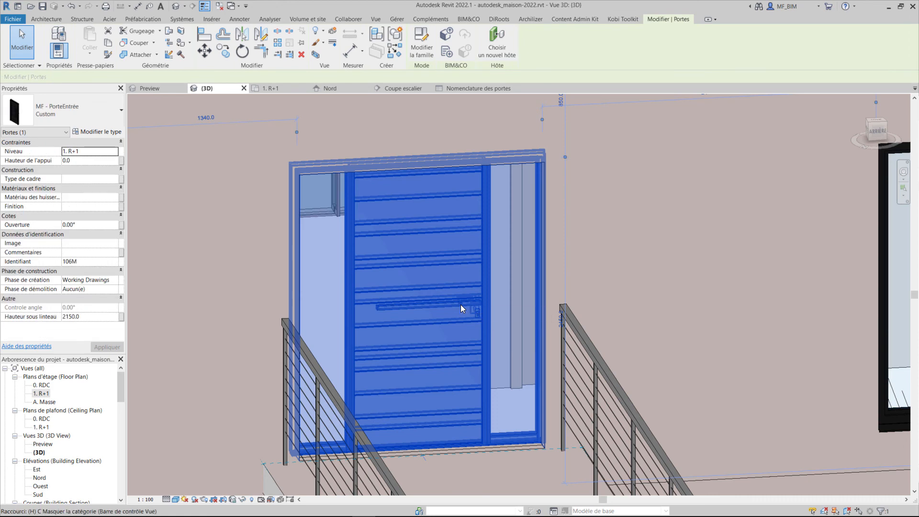
key("h")
key("i")
middle_click_drag(537, 335, 665, 297, "shift")
left_click(635, 319)
middle_click_drag(574, 349, 402, 357, "shift")
middle_click_drag(655, 371, 469, 356, "shift")
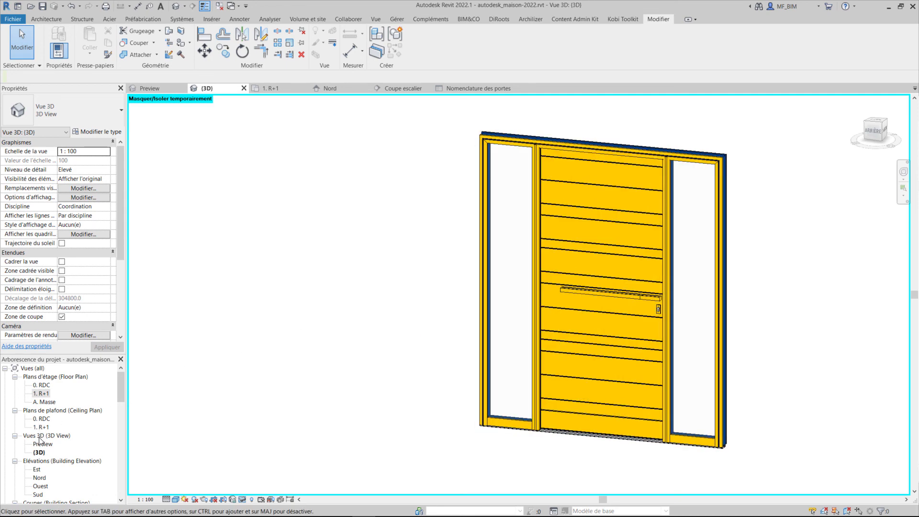
Check the entrance door in the Nord elevation and in the 1. R+1 floor plan.
double_click(40, 479)
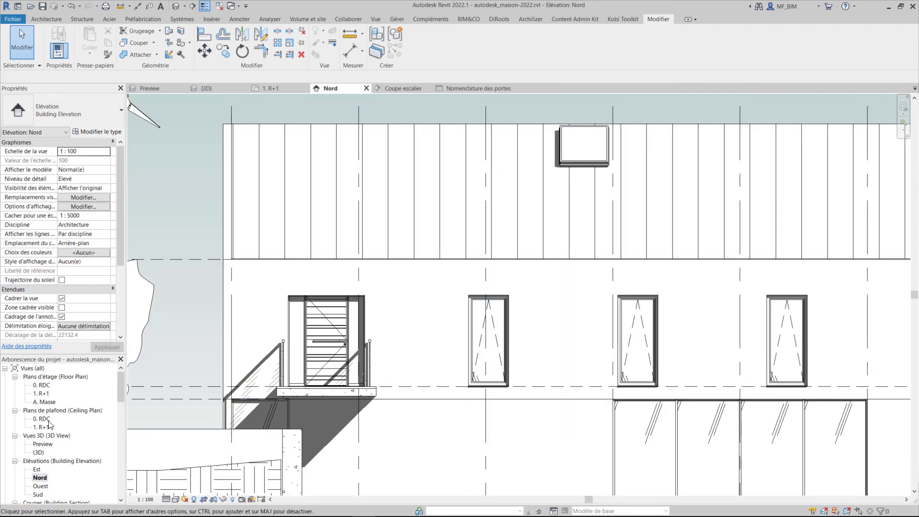
double_click(44, 394)
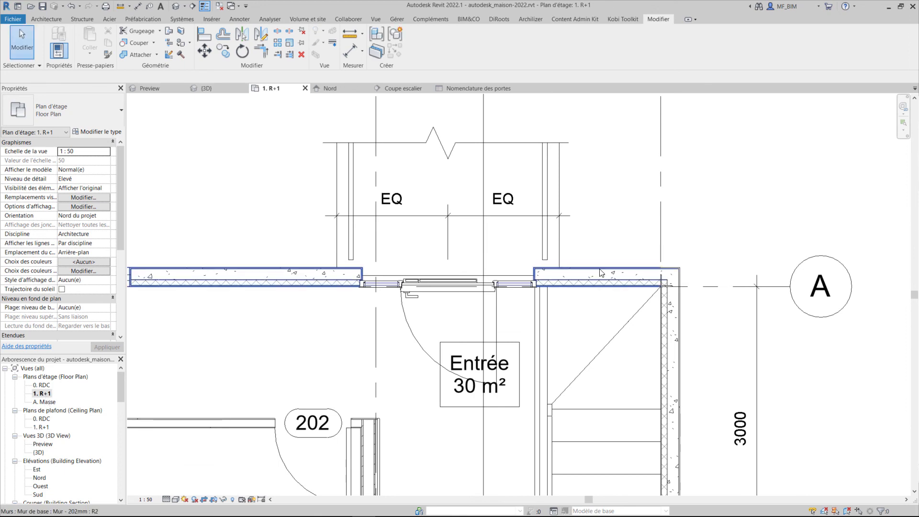
Reset the temporary isolation in the {3D} view and view the entrance door within the whole house.
key("ctrl+shift+Tab")
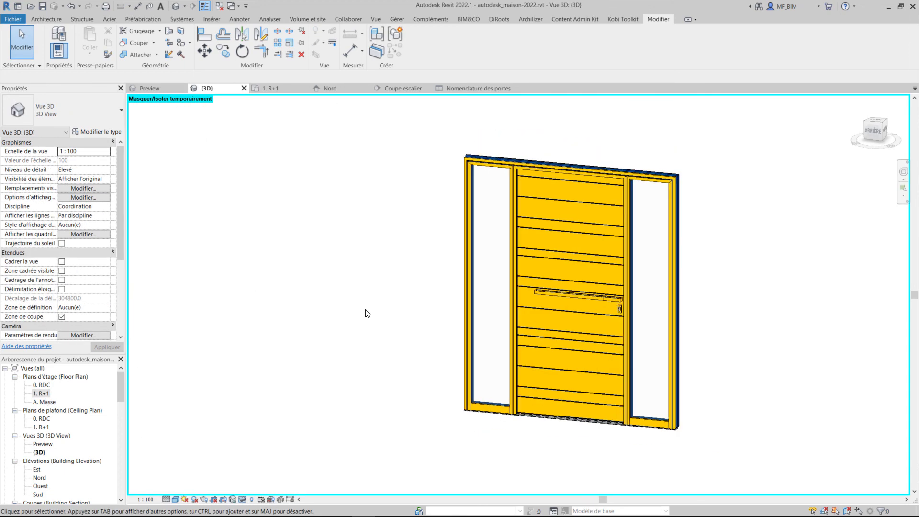
key("h")
key("r")
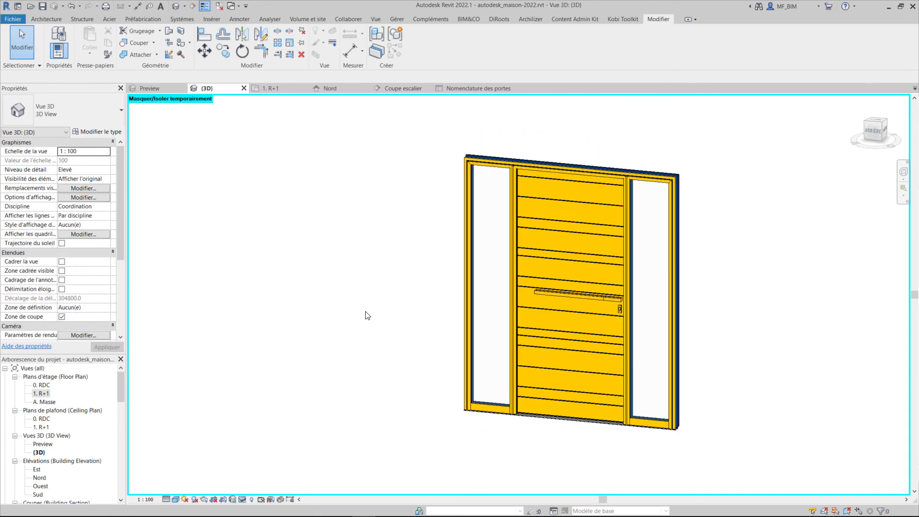
scroll(340, 280, "down", 5)
scroll(335, 284, "down", 1)
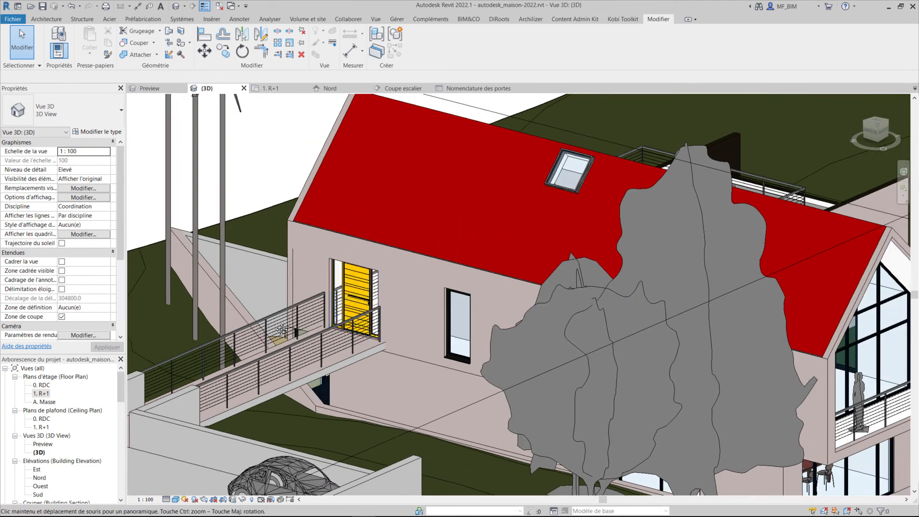
scroll(256, 321, "down", 2)
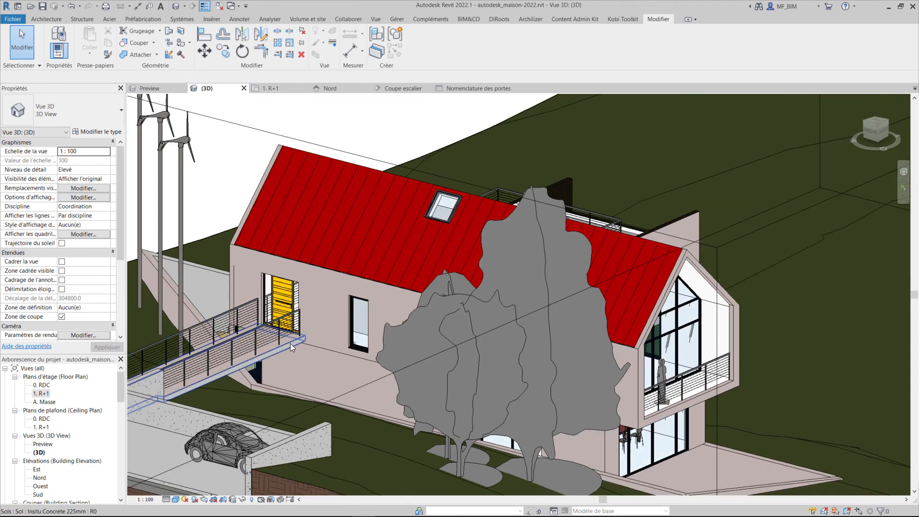